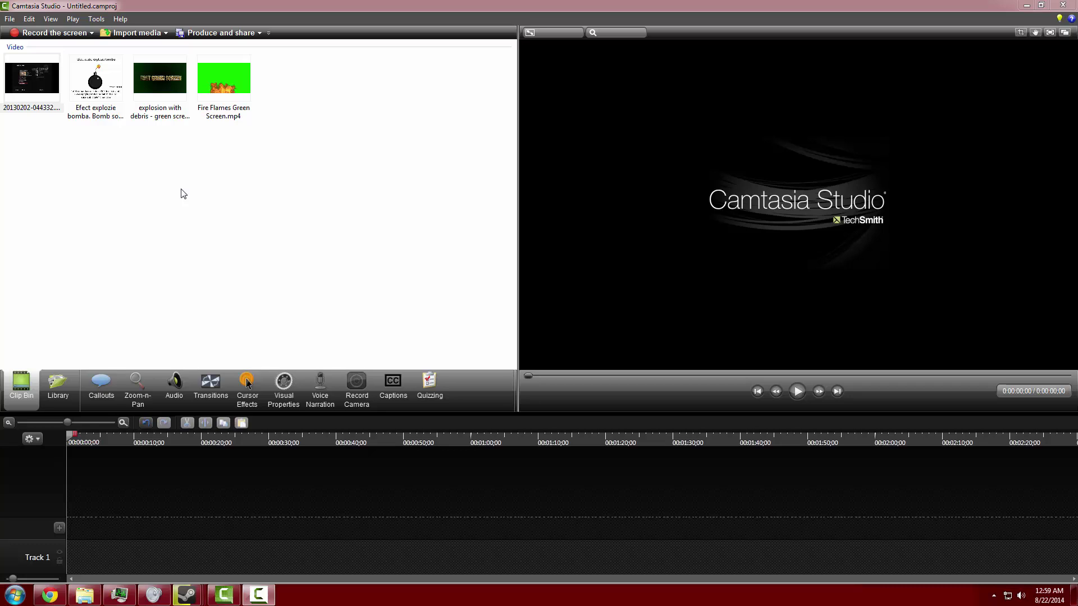
Step: Place the 20130202-044332.MP4 gameplay clip at the start of Track 1 and enlarge it to fill the canvas
left_click_drag(49, 112, 103, 557)
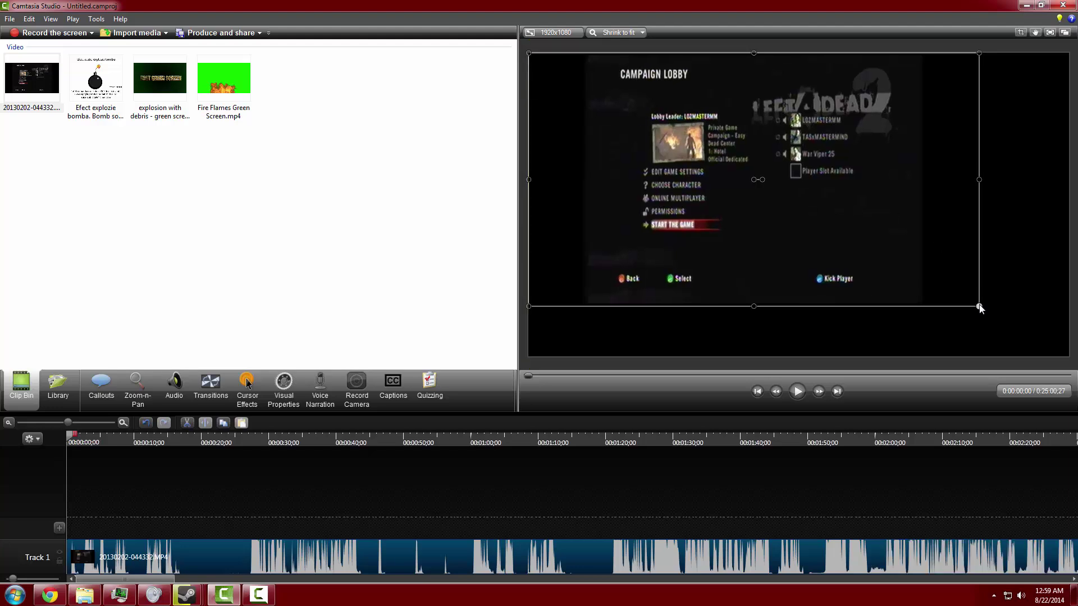
left_click_drag(980, 308, 1063, 354)
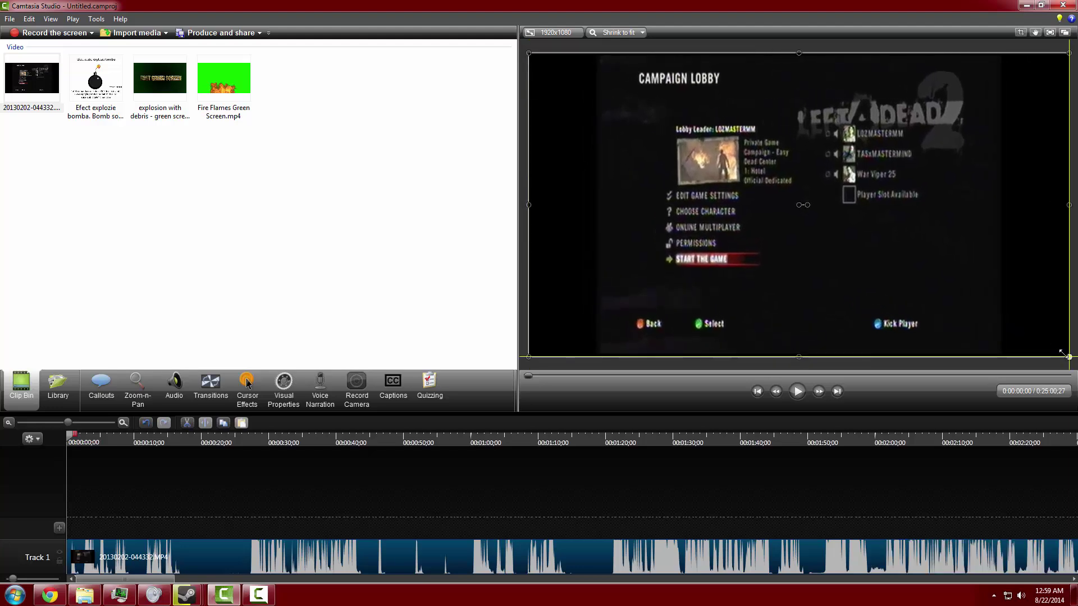
left_click(174, 386)
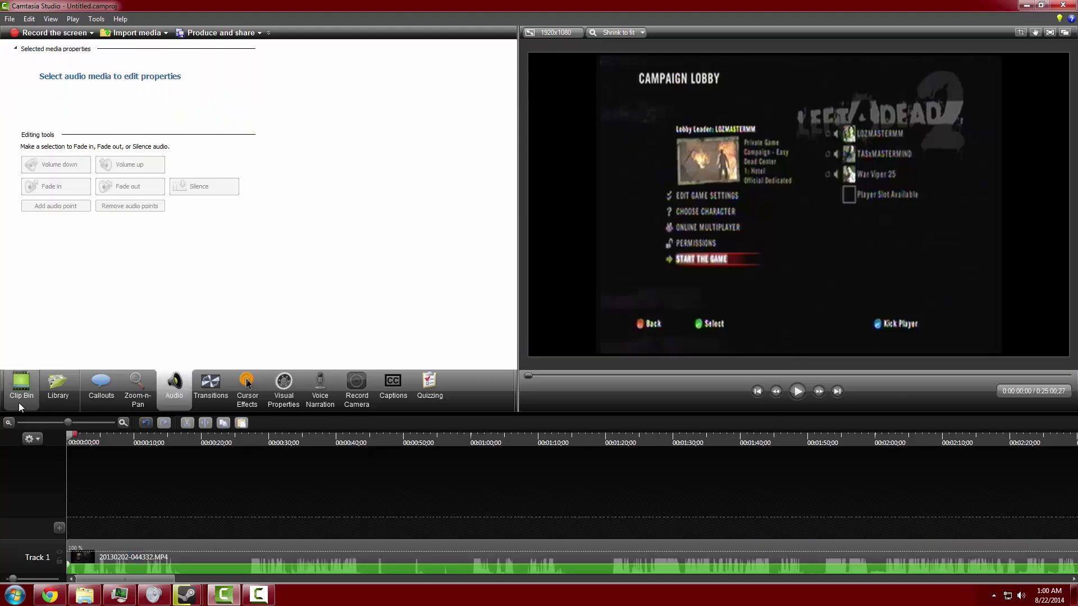
left_click(19, 403)
left_click(171, 393)
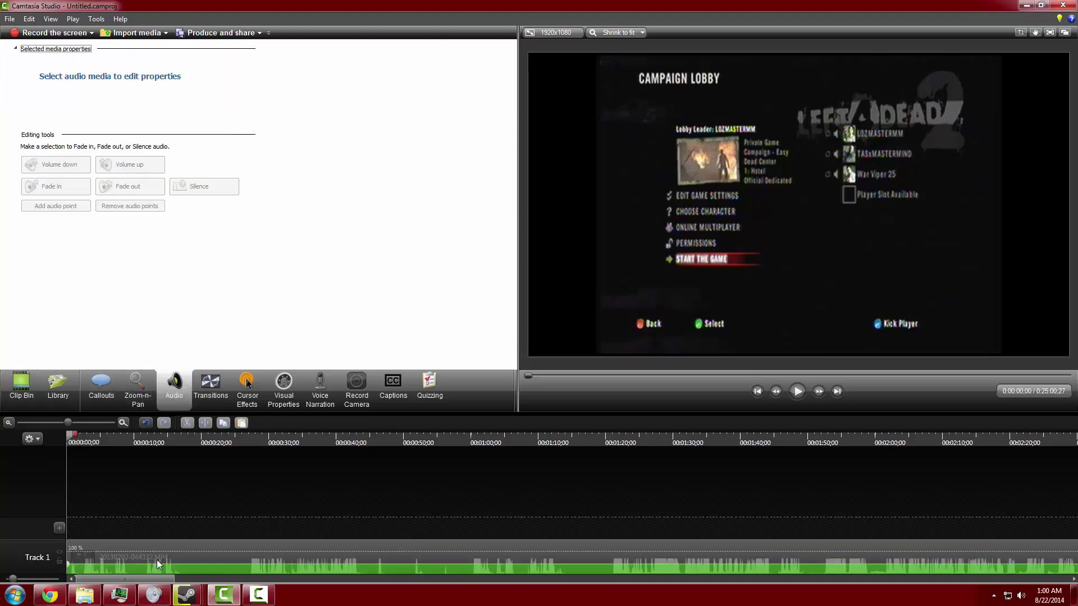
left_click(21, 388)
mouse_move(218, 80)
left_mouse_down()
mouse_move(217, 98)
mouse_move(217, 88)
left_mouse_up()
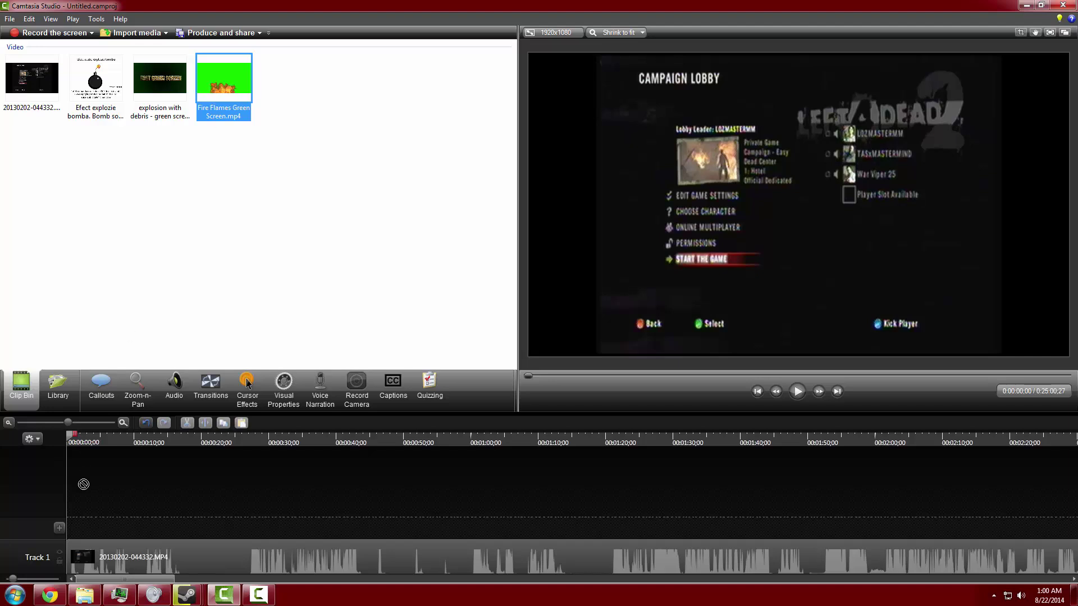
left_click_drag(83, 484, 169, 237)
Step: Add the explosion with debris clip at the start of a new track above the gameplay and split it at 0:00:09;11
left_click_drag(175, 91, 69, 527)
left_click(80, 443)
left_click_drag(78, 440, 132, 437)
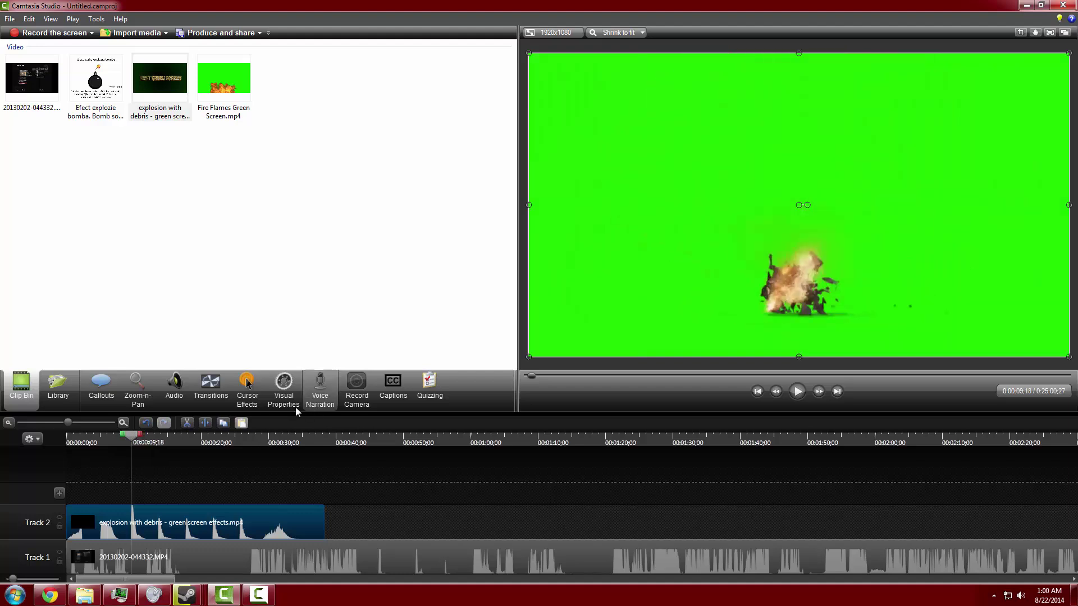
left_click(782, 393)
left_click(781, 393)
left_click(781, 392)
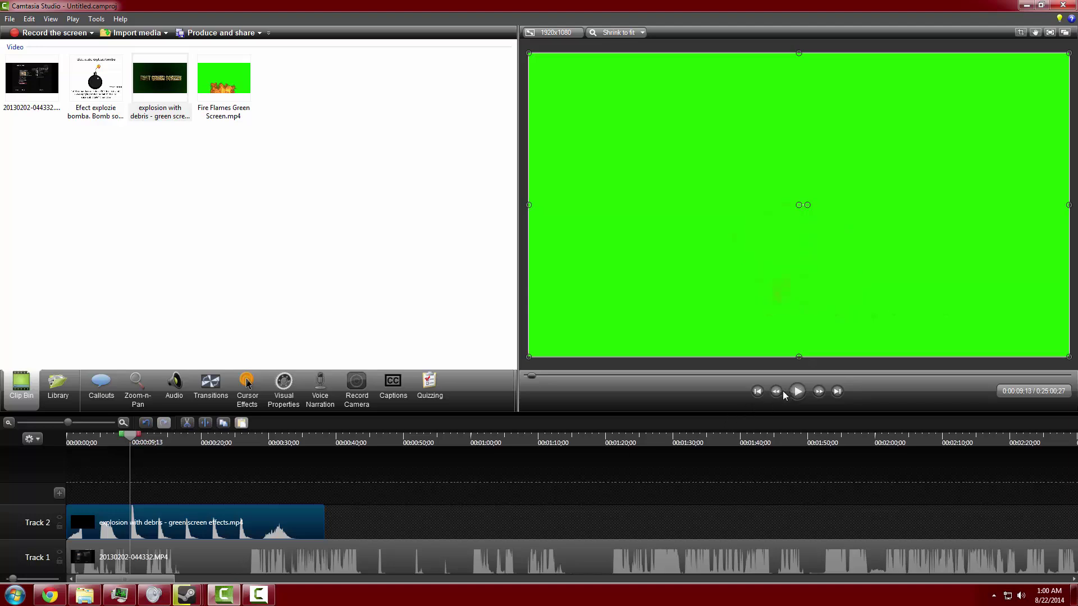
left_click(782, 392)
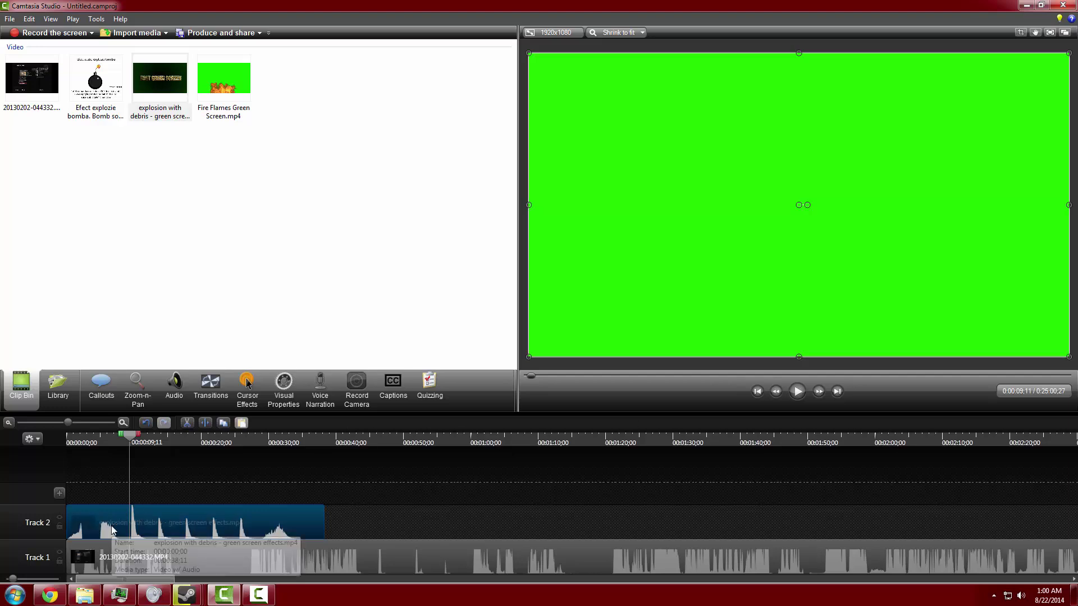
left_click(207, 425)
Step: Delete the explosion clip's first part and move the remaining part to the start of Track 2
left_click(82, 519)
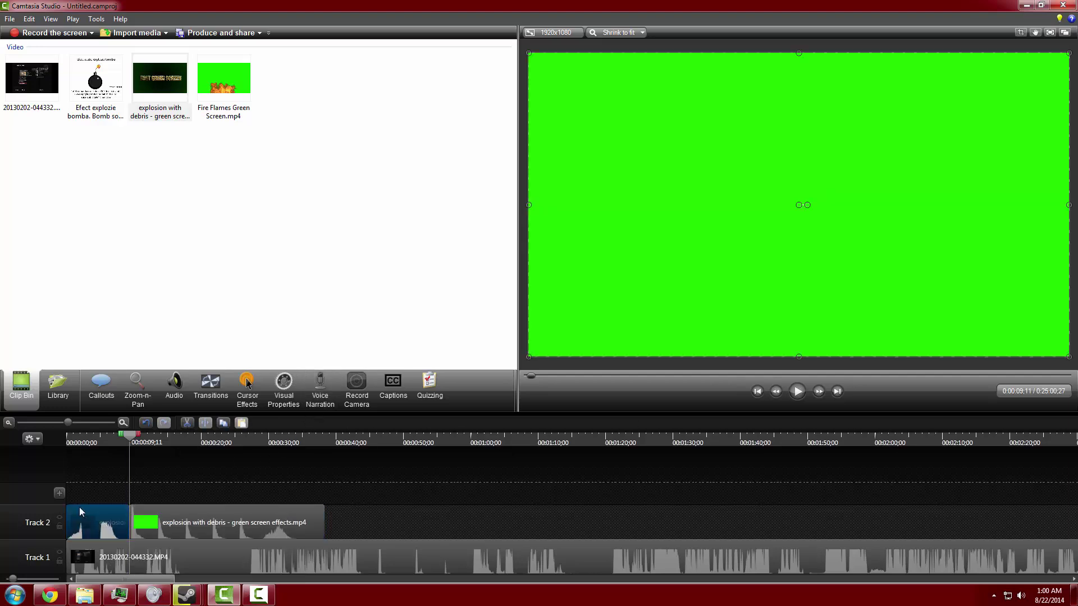
right_click(79, 507)
left_click(98, 330)
left_click_drag(133, 527, 70, 529)
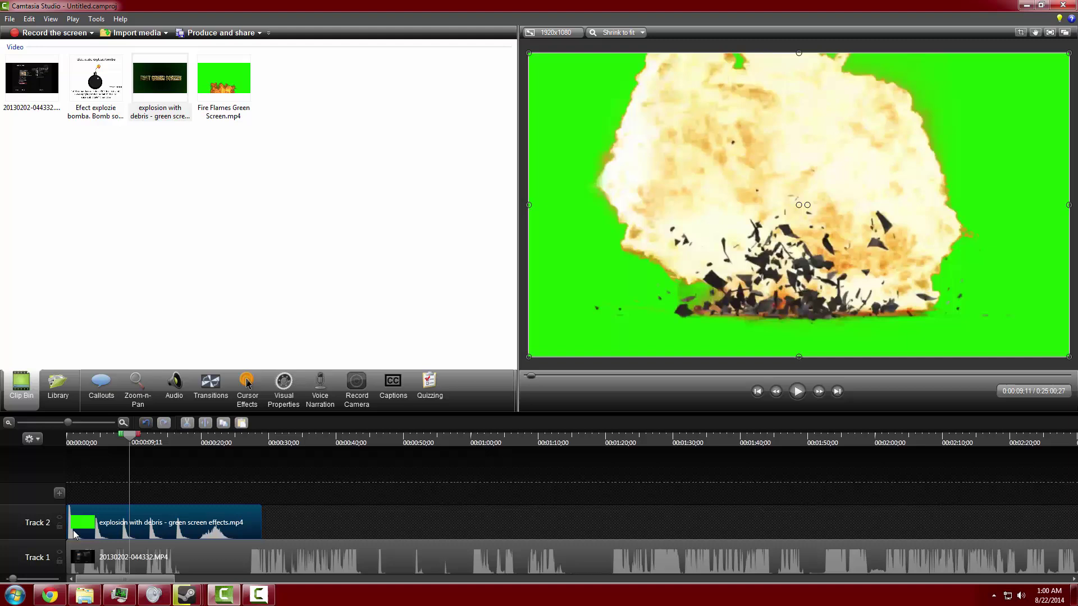
Step: Preview the trimmed explosion clip from the start of the timeline and return the playhead to the beginning
left_click(110, 441)
left_click_drag(82, 438, 58, 449)
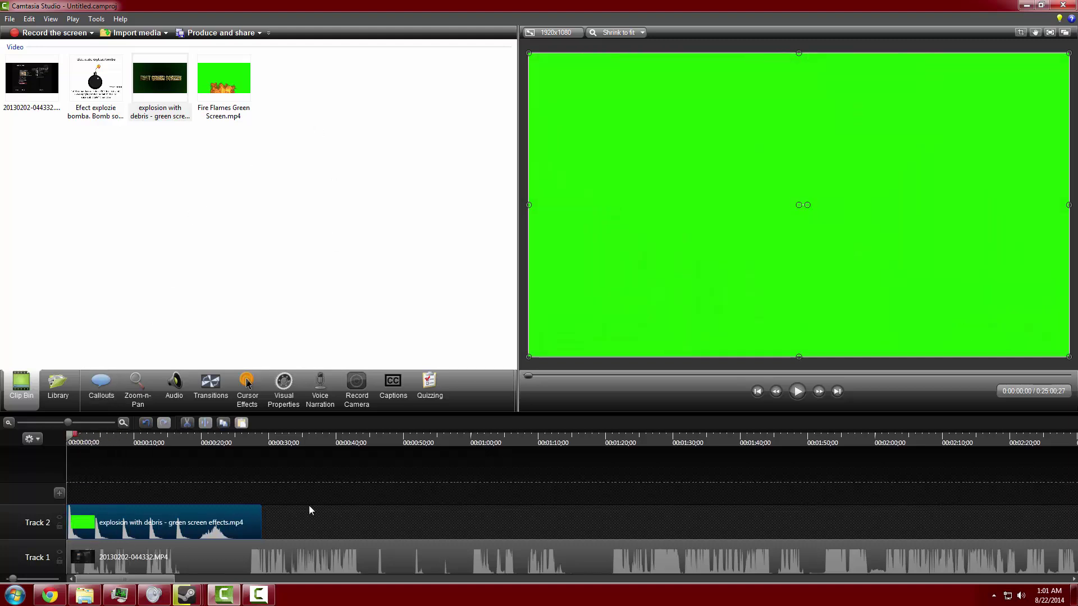
left_click(796, 391)
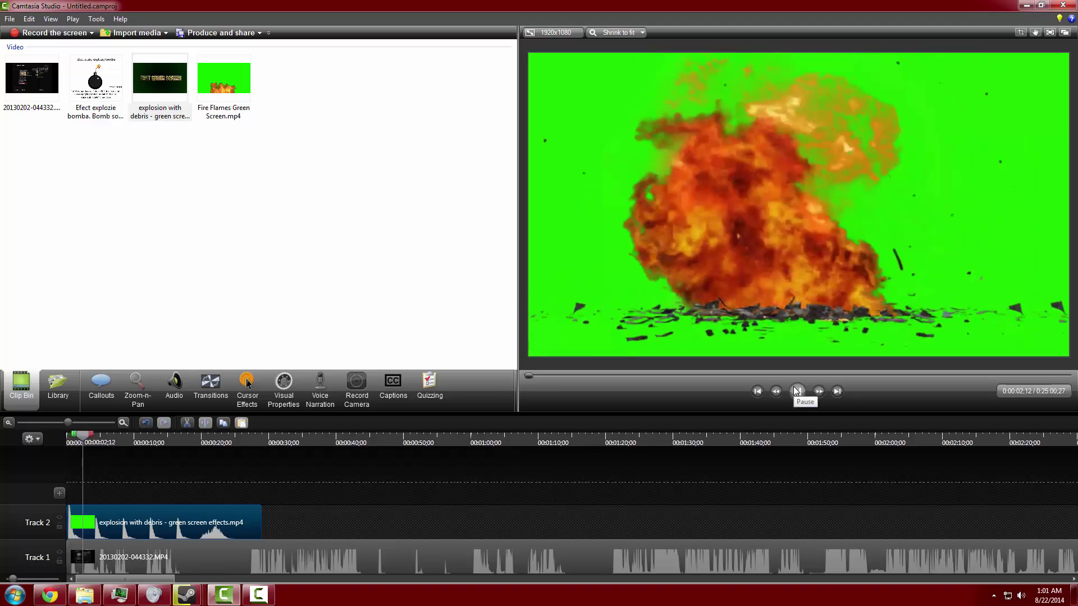
left_click(797, 391)
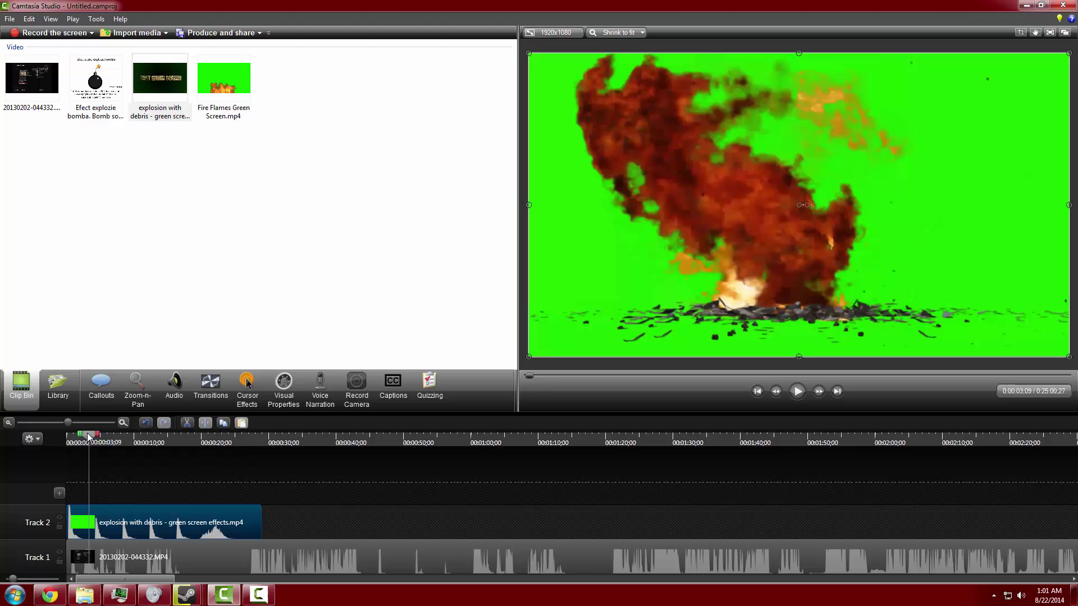
left_click_drag(89, 436, 68, 437)
Step: Lower the audio volume of the gameplay clip on Track 1 to about 17%
left_click(174, 386)
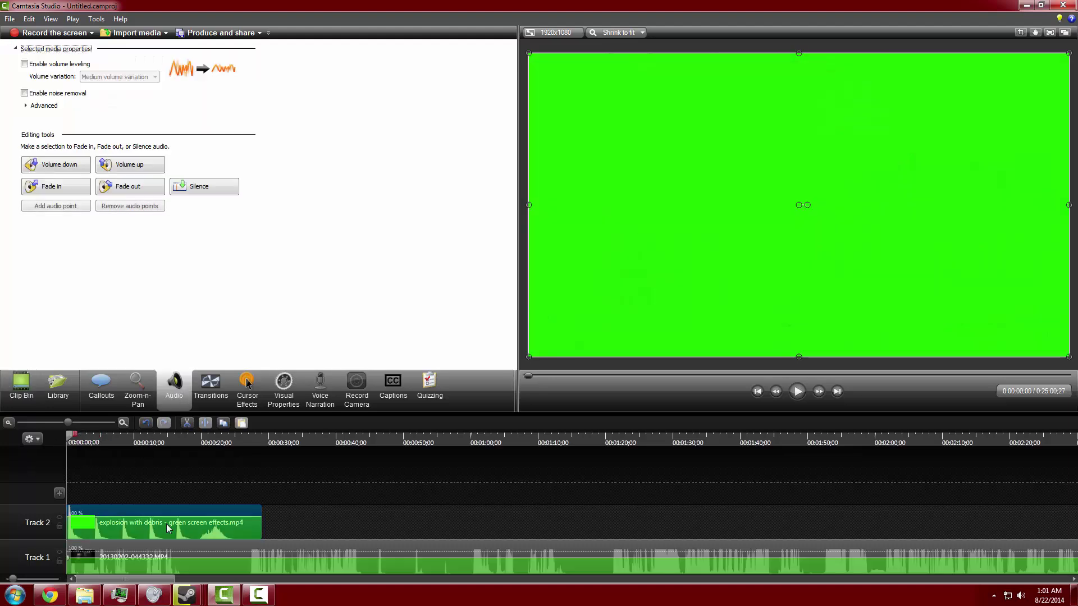
left_click_drag(158, 551, 158, 569)
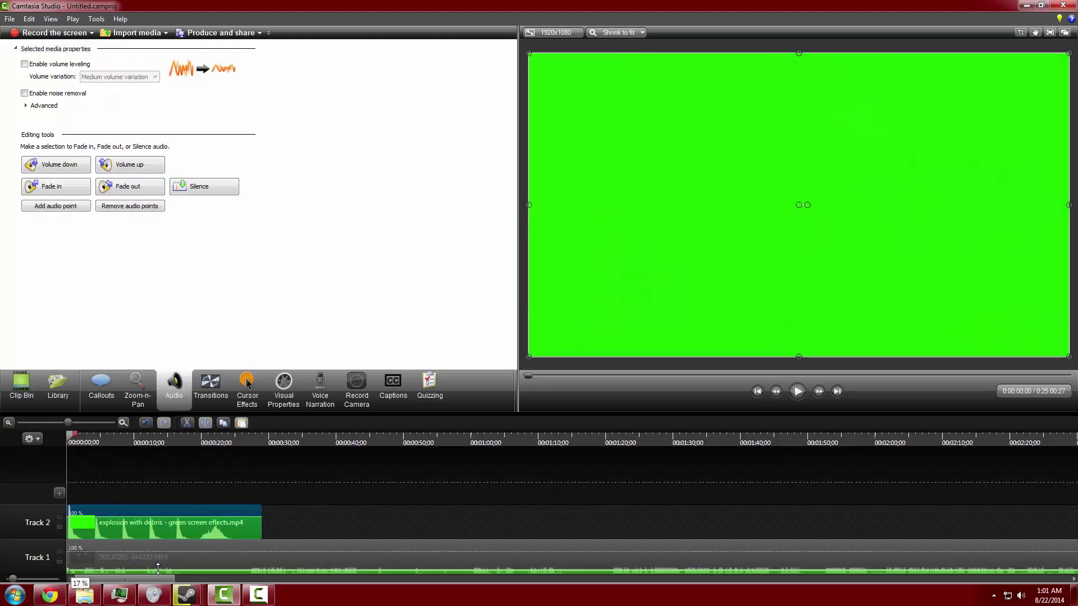
left_click(303, 501)
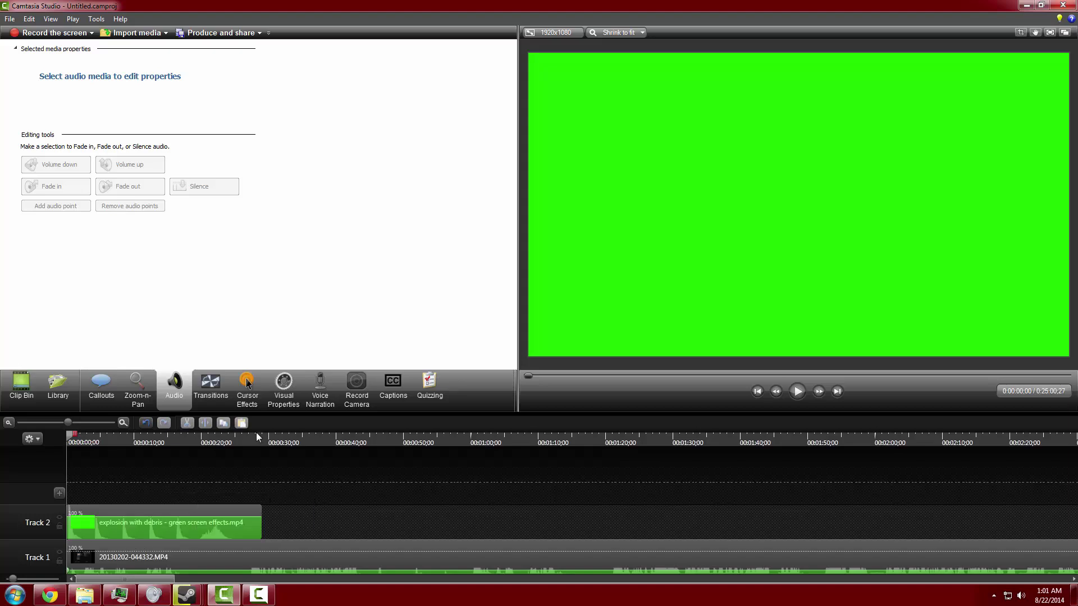
Step: Remove the green background from the explosion clip by sampling the green in the preview as the colour to remove
left_click(155, 526)
left_click(291, 404)
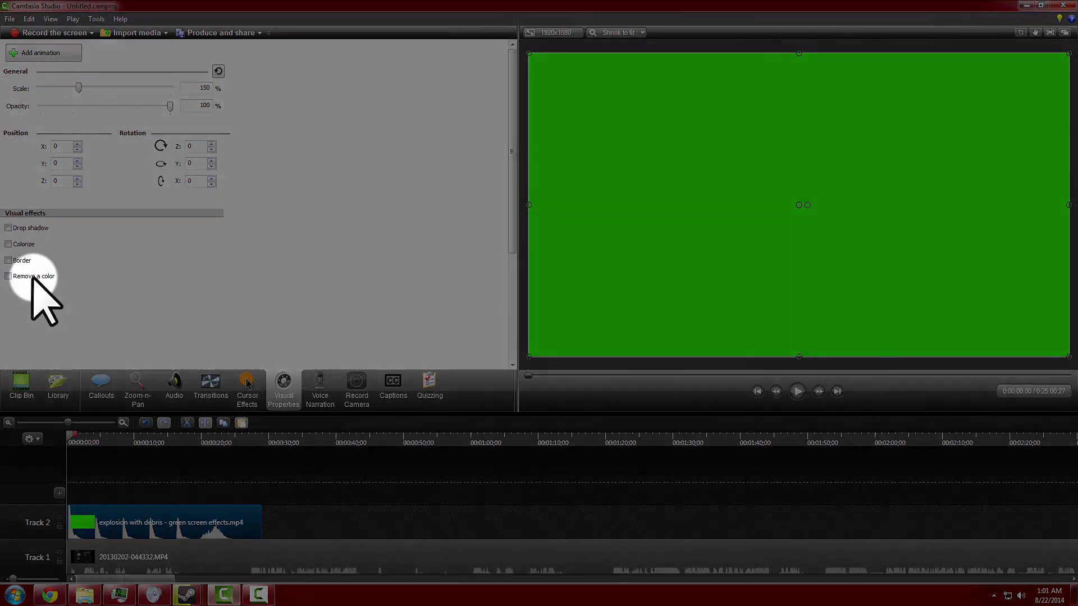
left_click(32, 276)
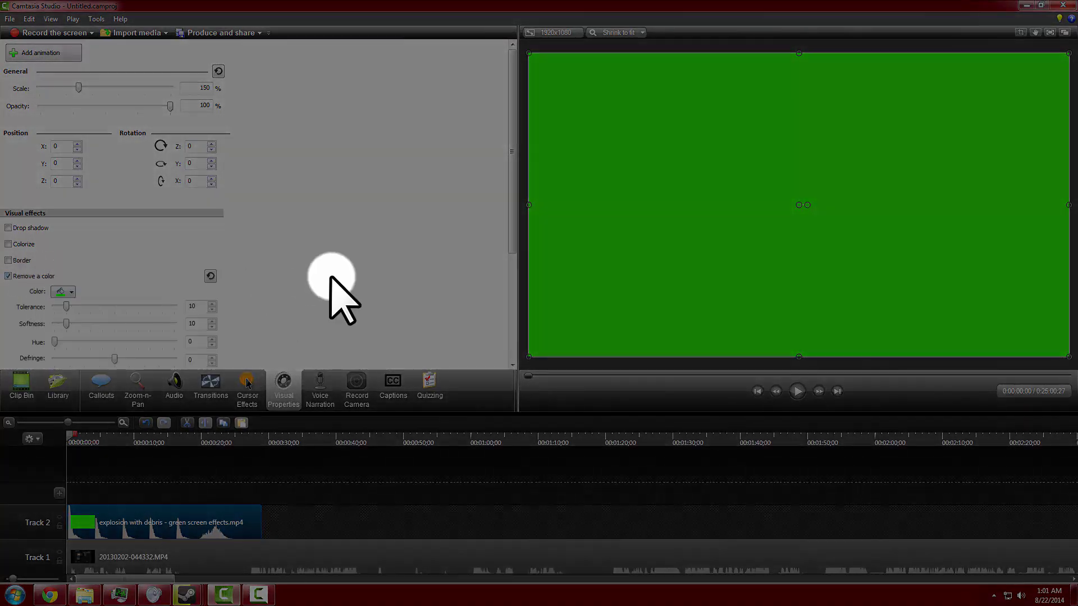
left_click(62, 292)
left_click(85, 369)
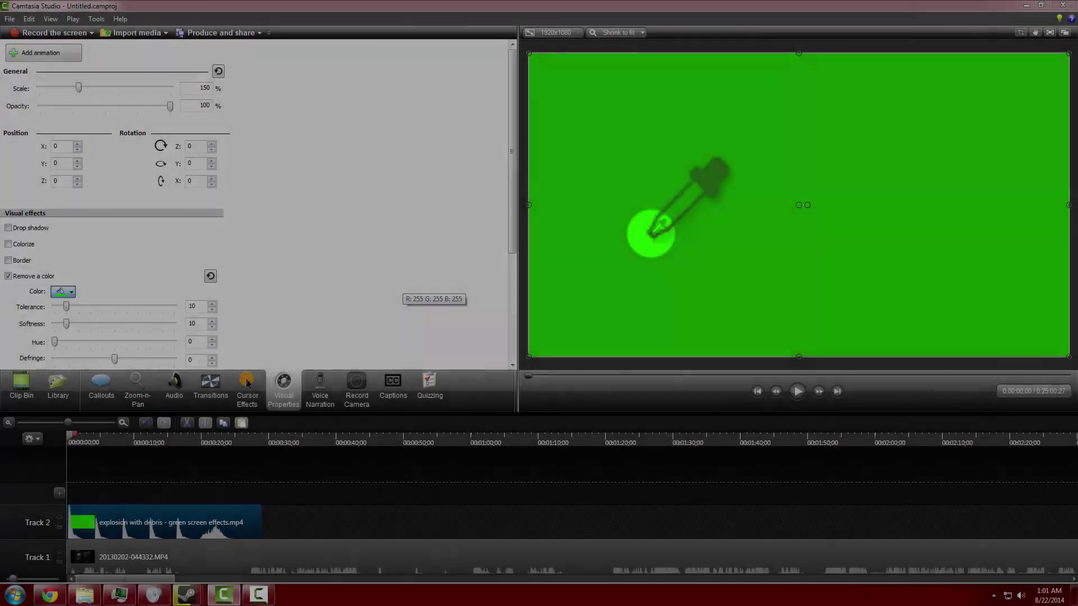
left_click(651, 234)
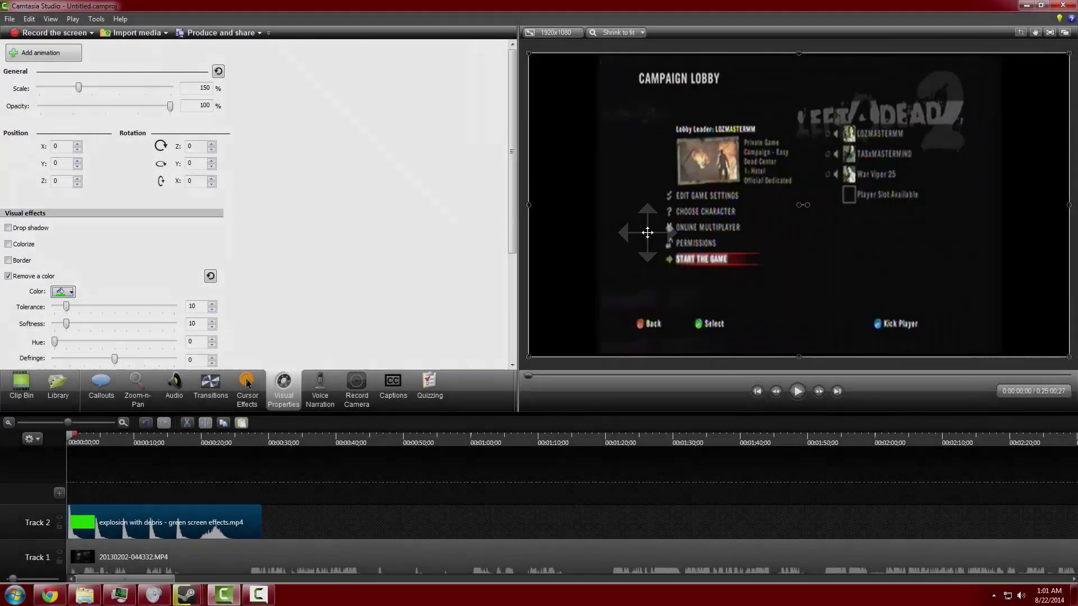
Step: Play to the explosion at 0:00:01;00 and set the colour removal's tolerance to 49 and softness to 13
left_click(797, 391)
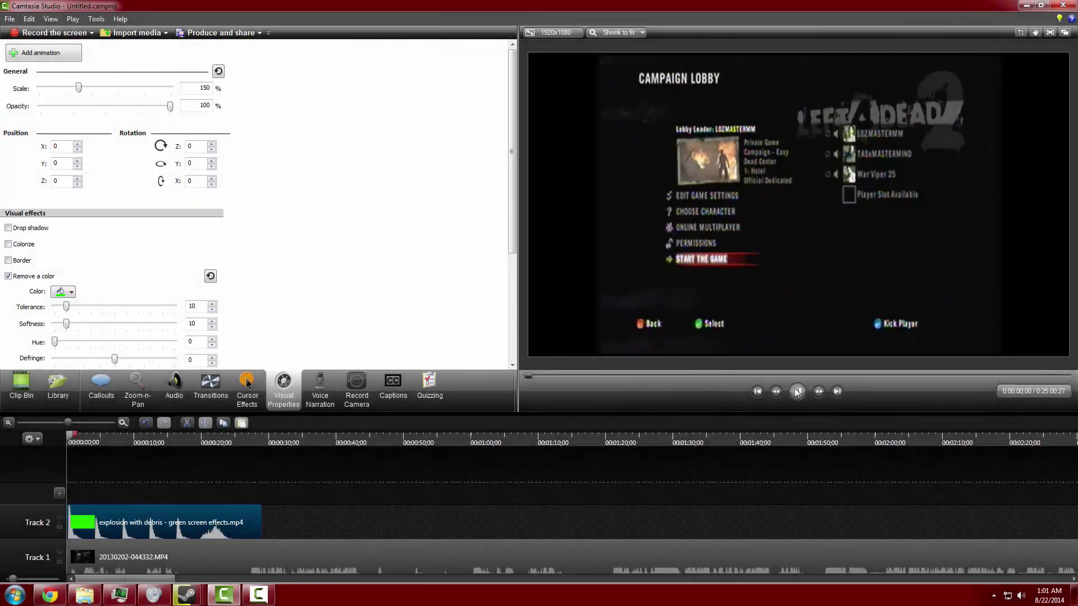
key("space")
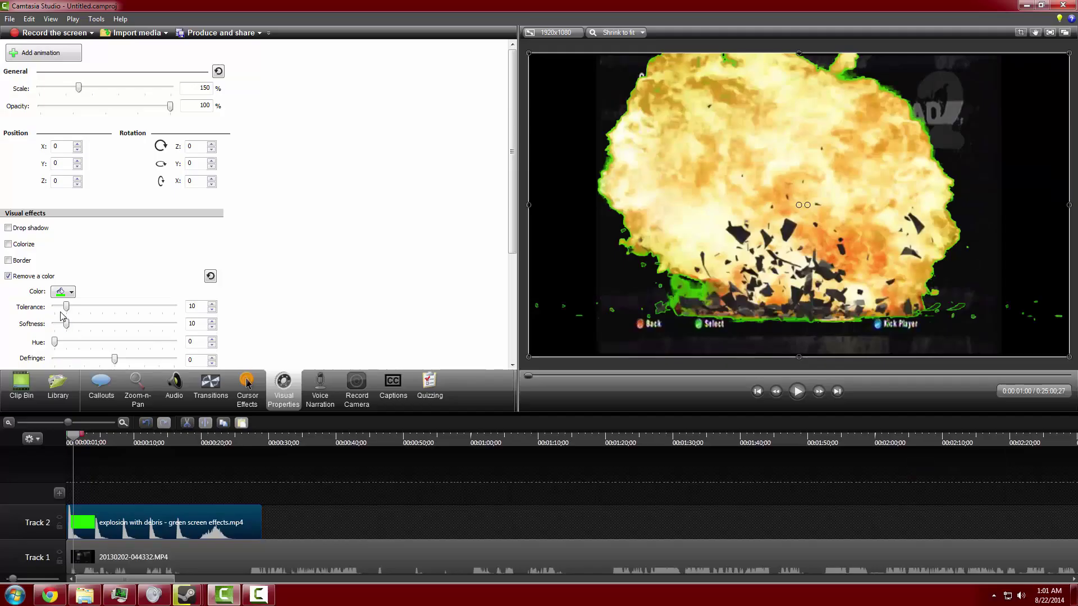
left_click_drag(67, 306, 113, 308)
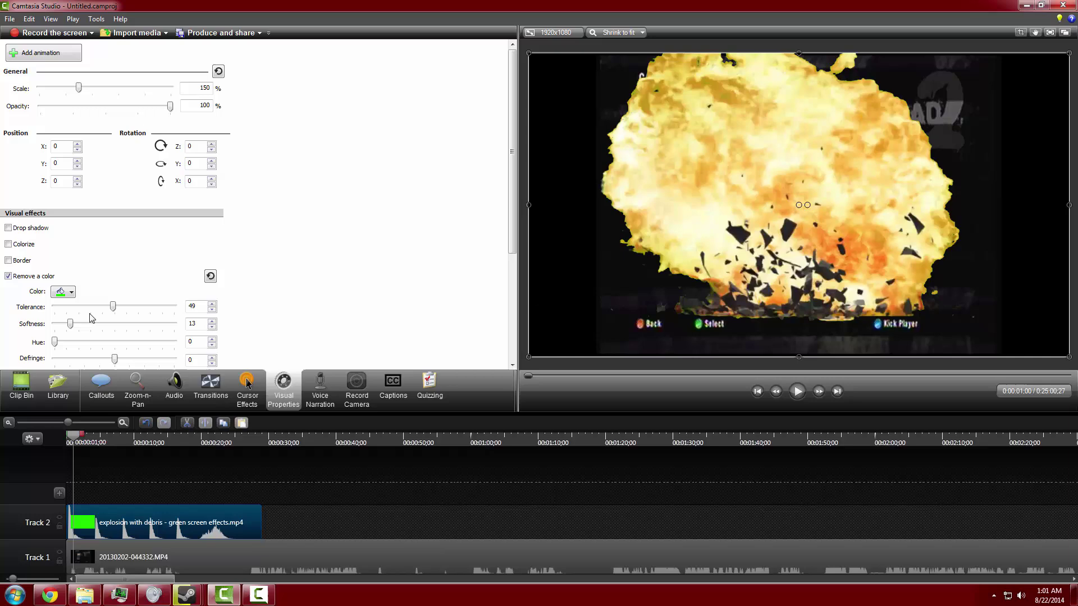
Step: Enable the Colorize effect on the explosion clip with a red colour and an amount of 55
left_click(12, 245)
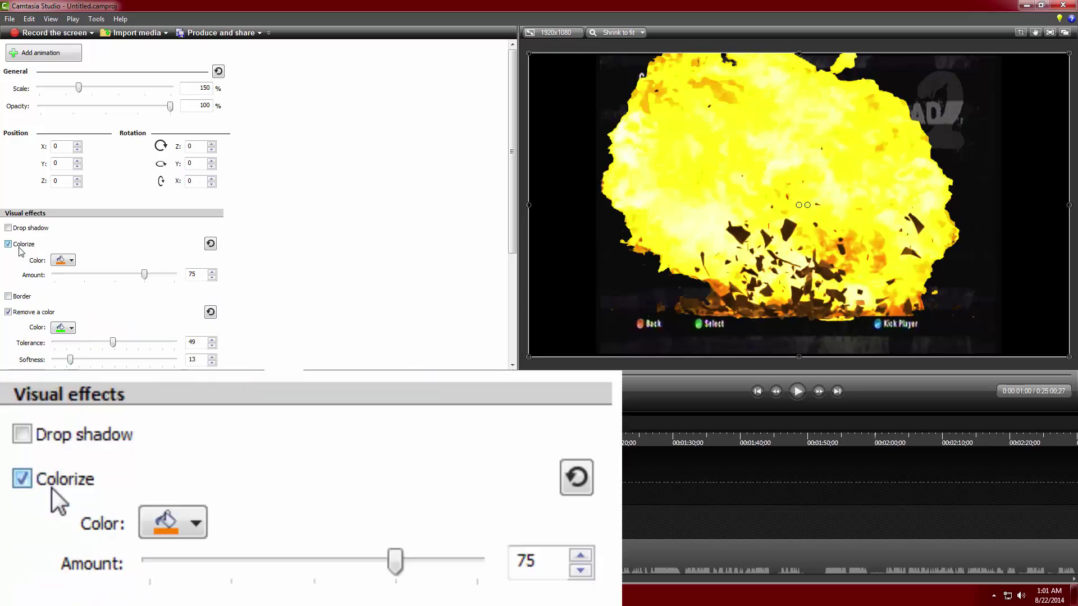
left_click(62, 258)
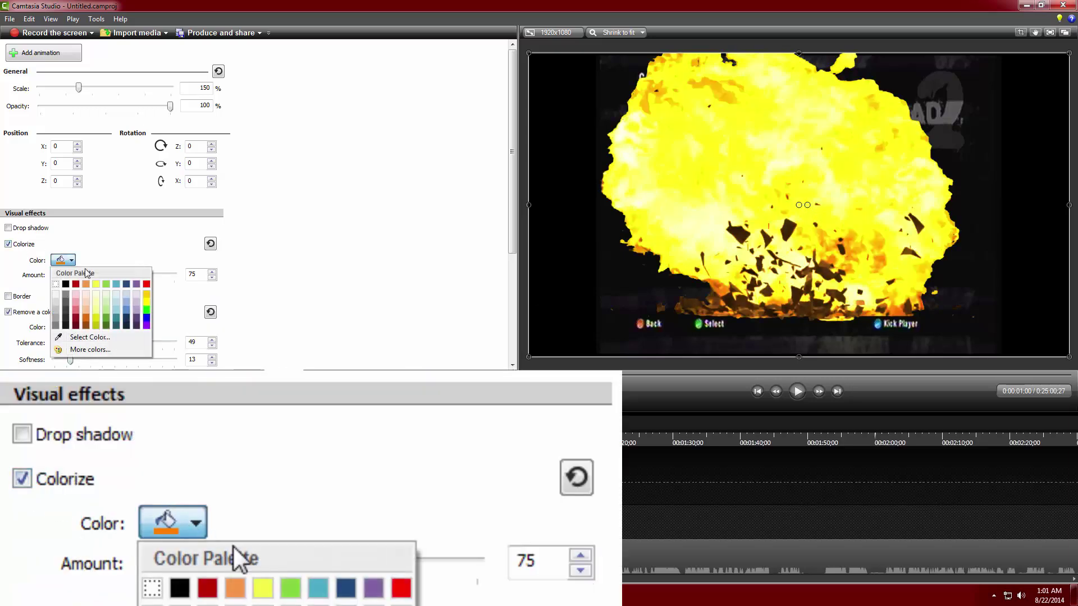
left_click(145, 282)
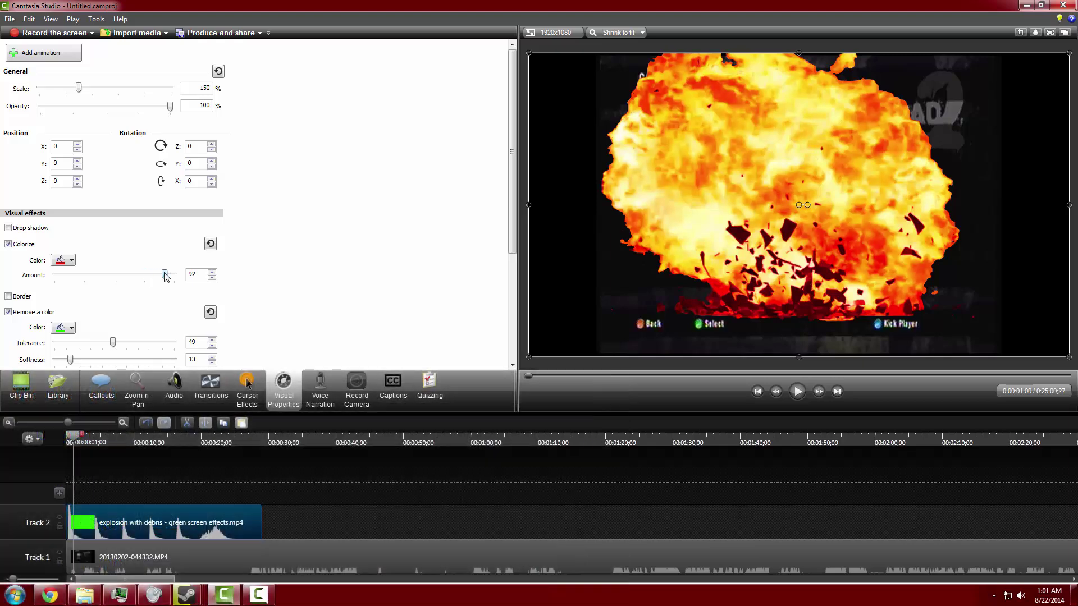
left_click_drag(145, 276, 121, 282)
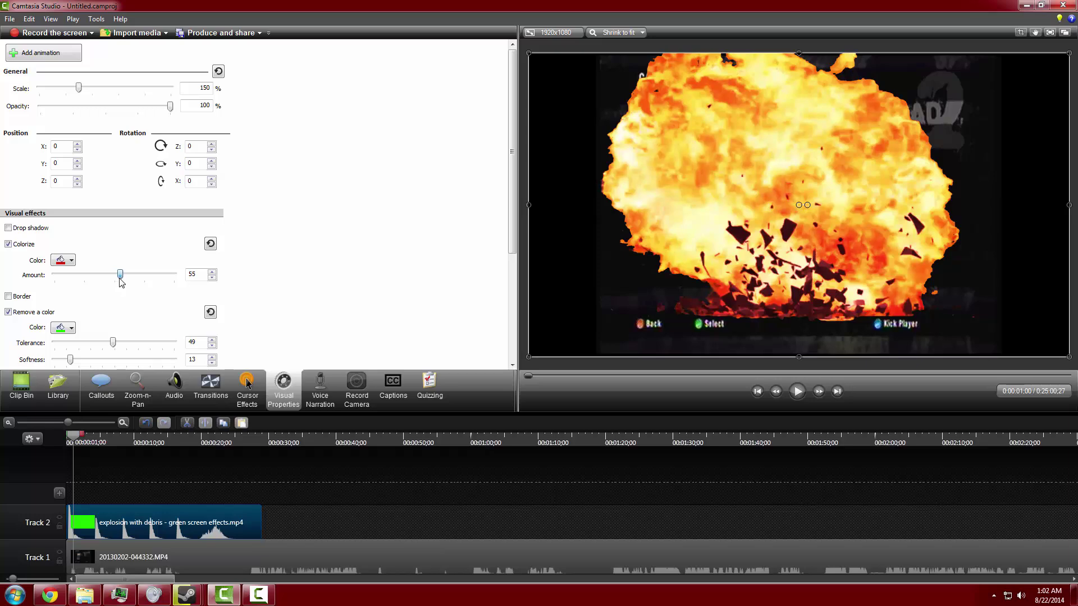
Step: Check the colouring in playback, and change the Colorize effect to orange with an amount of 100
left_click(800, 392)
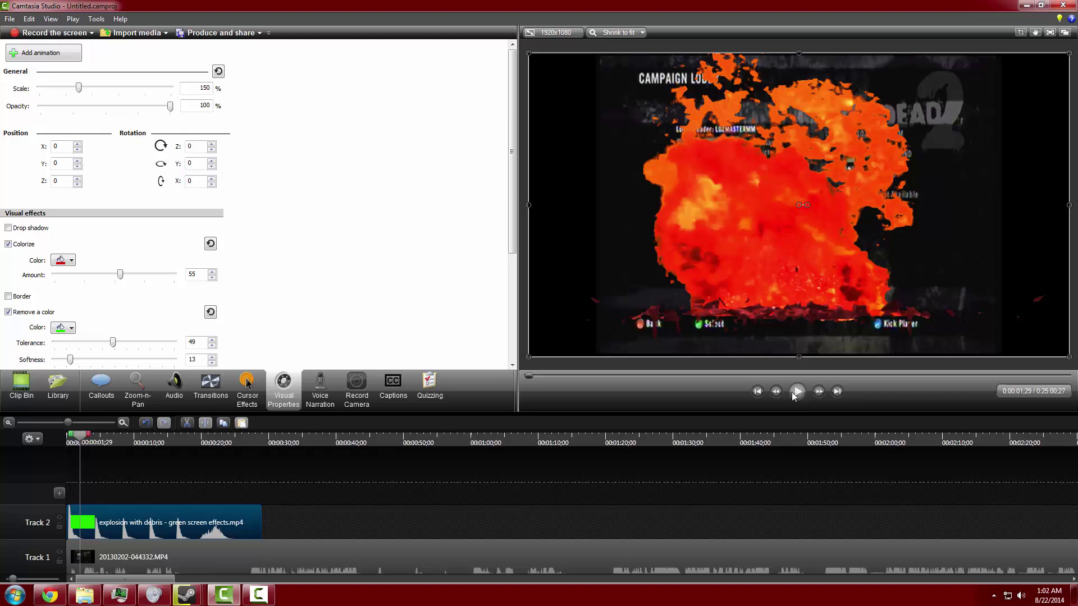
left_click(69, 260)
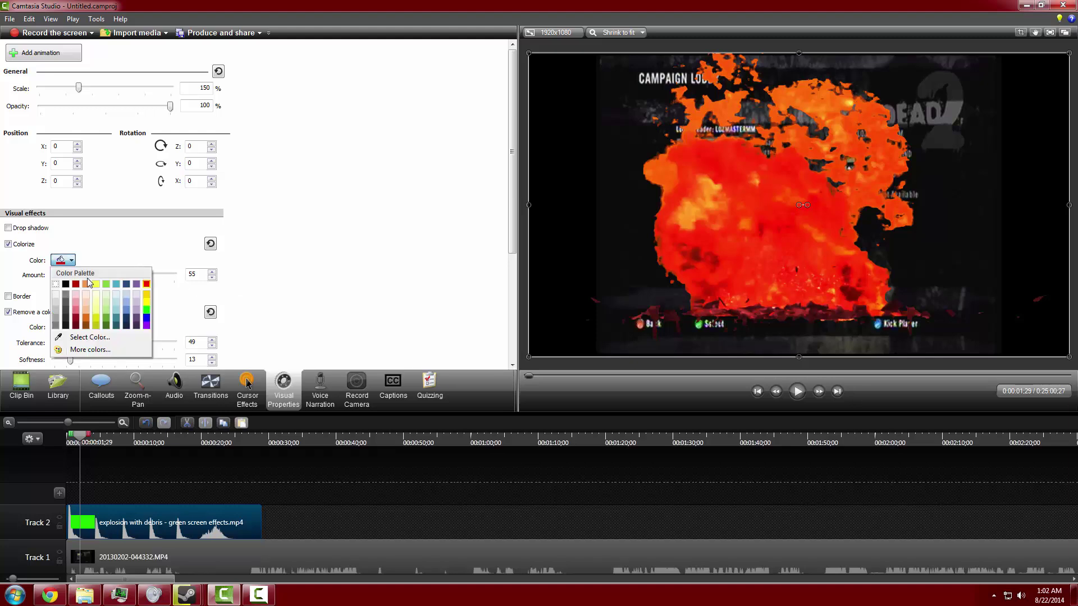
left_click(86, 283)
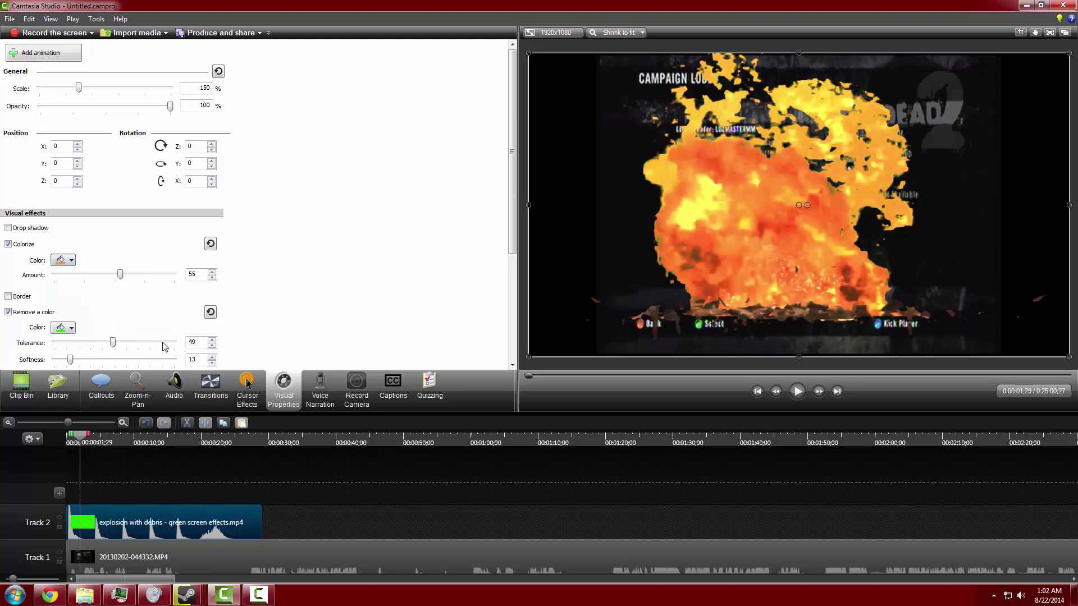
left_click_drag(120, 275, 176, 275)
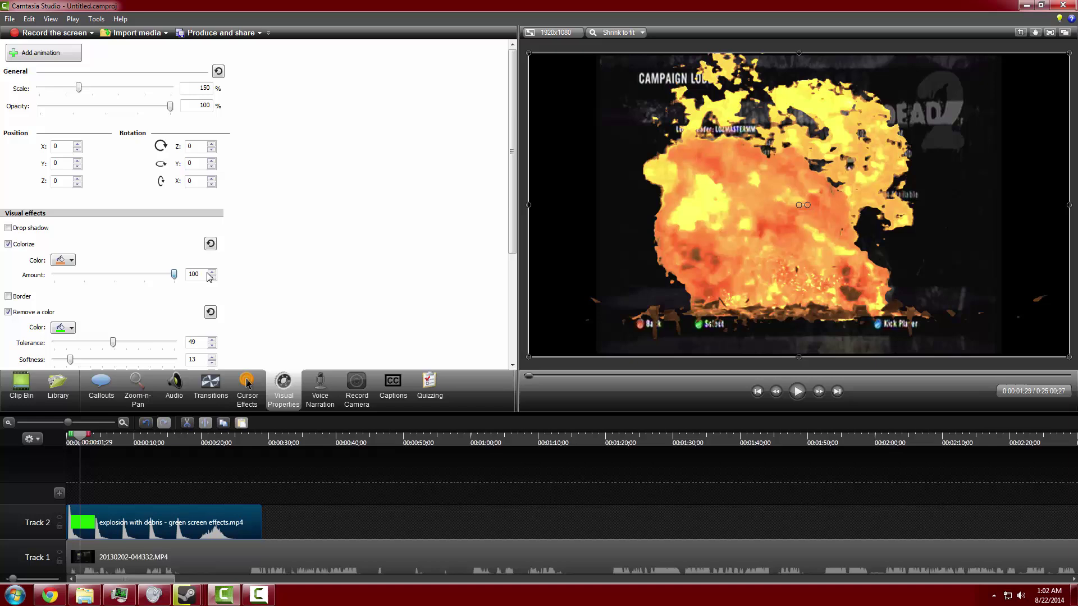
Step: Play the composited explosion over the gameplay from the start of the timeline
left_click_drag(82, 441, 63, 436)
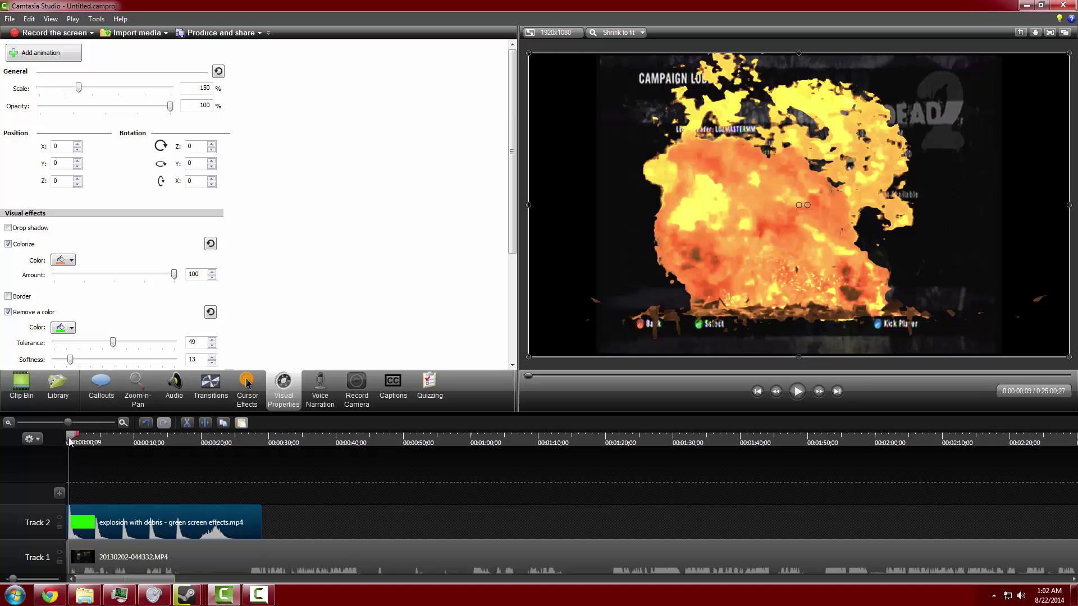
left_click(21, 386)
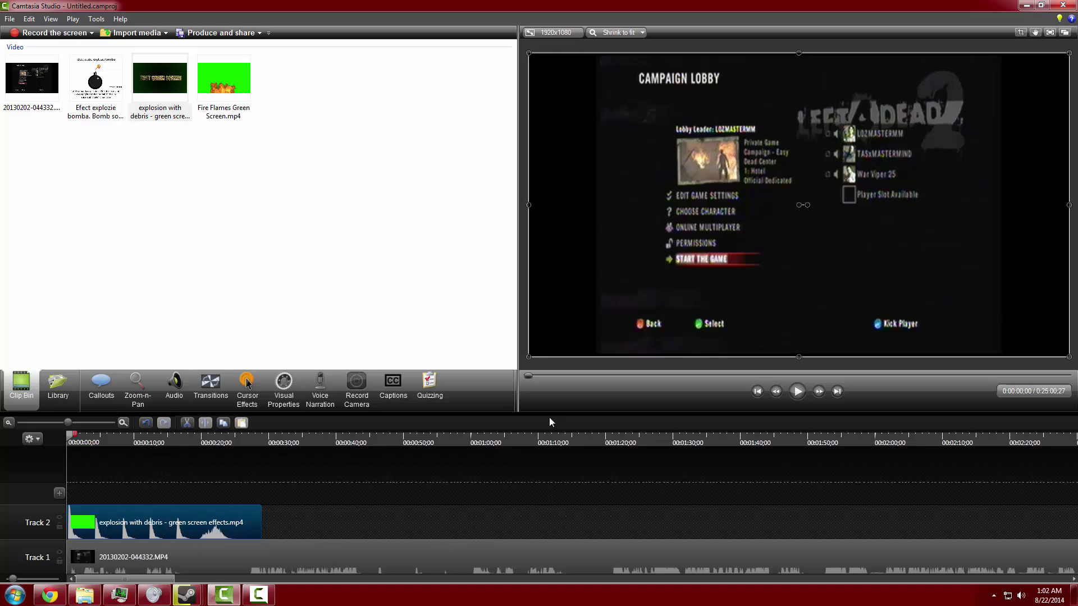
left_click(803, 390)
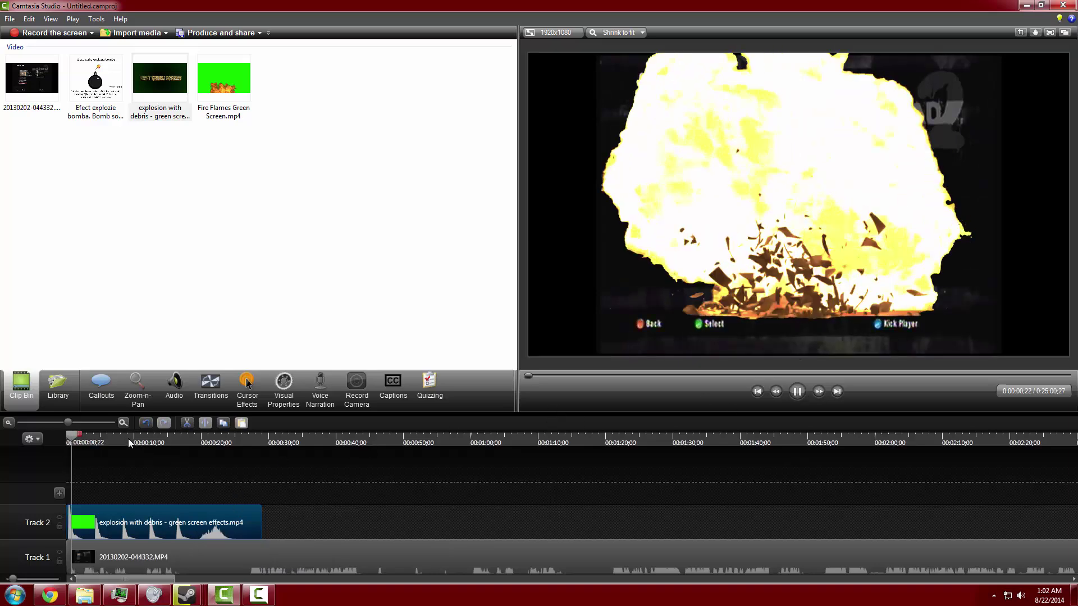
left_click(790, 402)
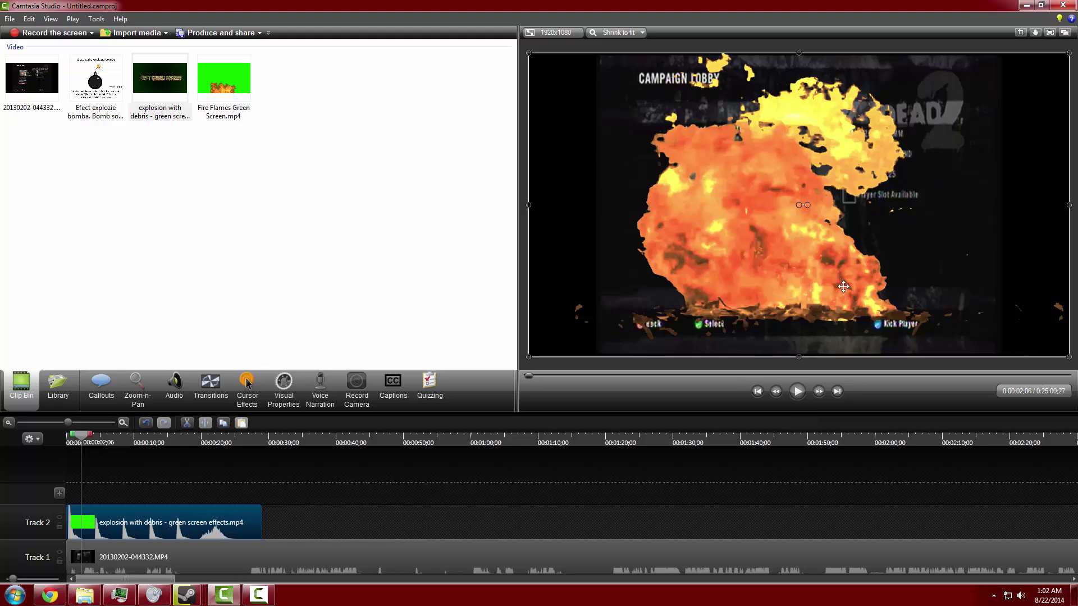
Step: Enlarge the explosion clip to about 158 %, shift it to about X 63, Y -66 in the frame, and play it
scroll(840, 285, "up", 3)
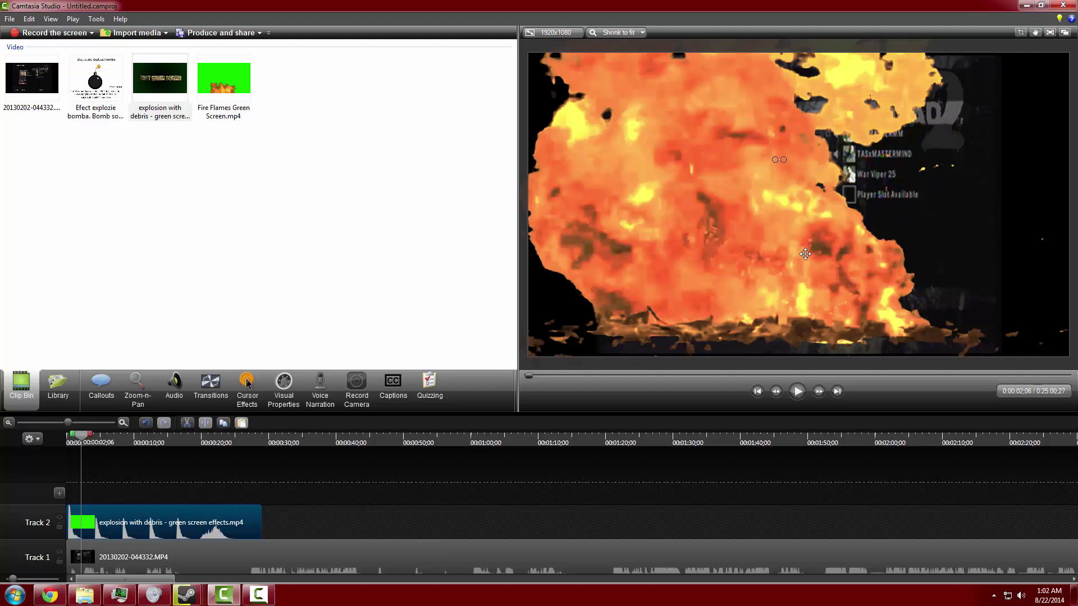
left_click_drag(793, 245, 830, 262)
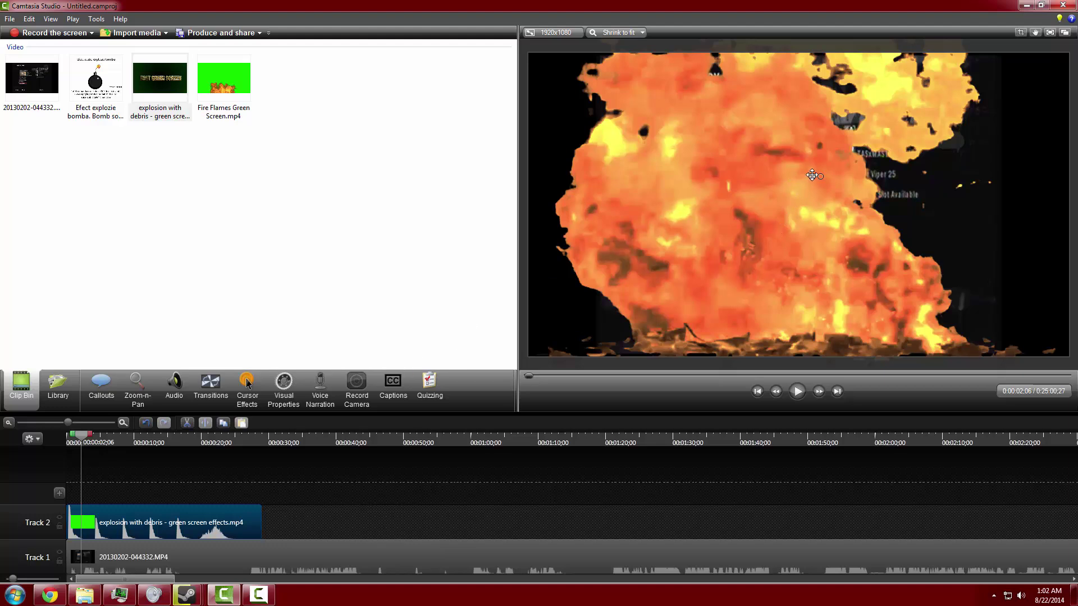
left_click_drag(812, 175, 837, 195)
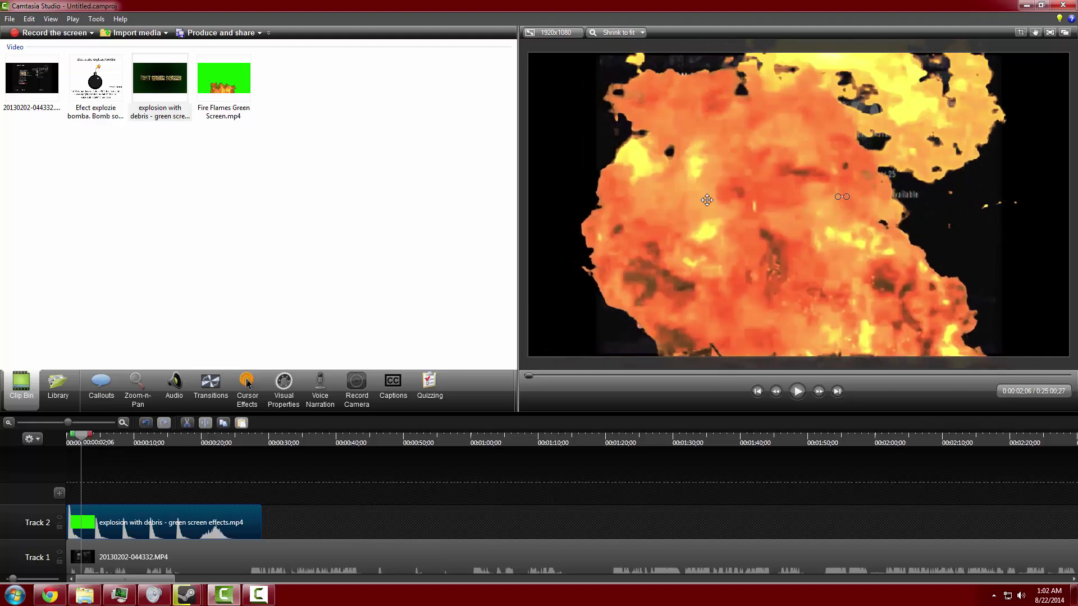
scroll(770, 181, "down", 5)
scroll(792, 167, "up", 2)
left_click_drag(786, 173, 785, 178)
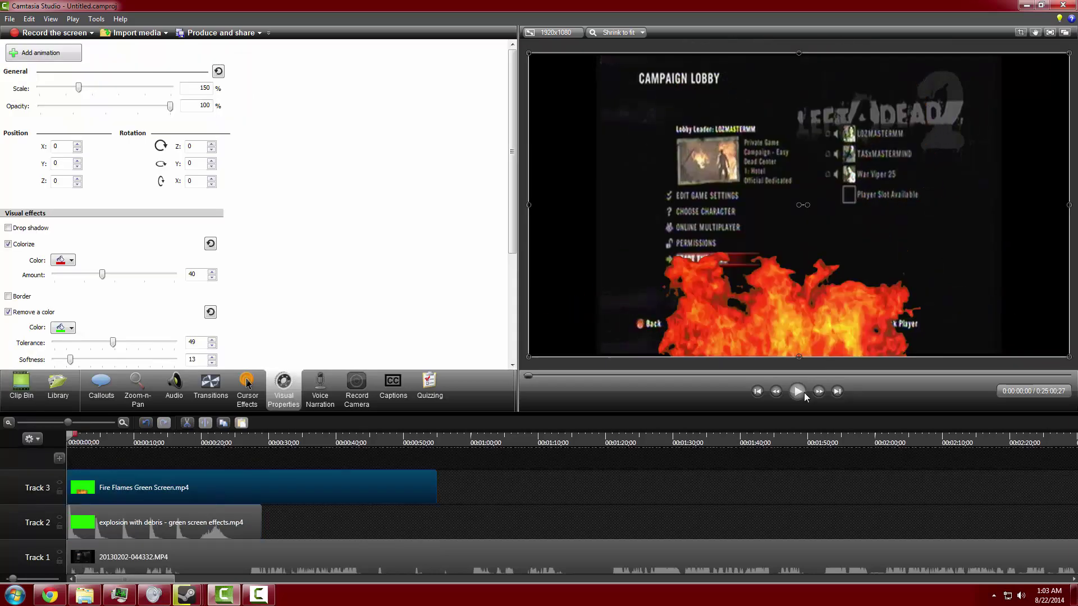
left_click(803, 391)
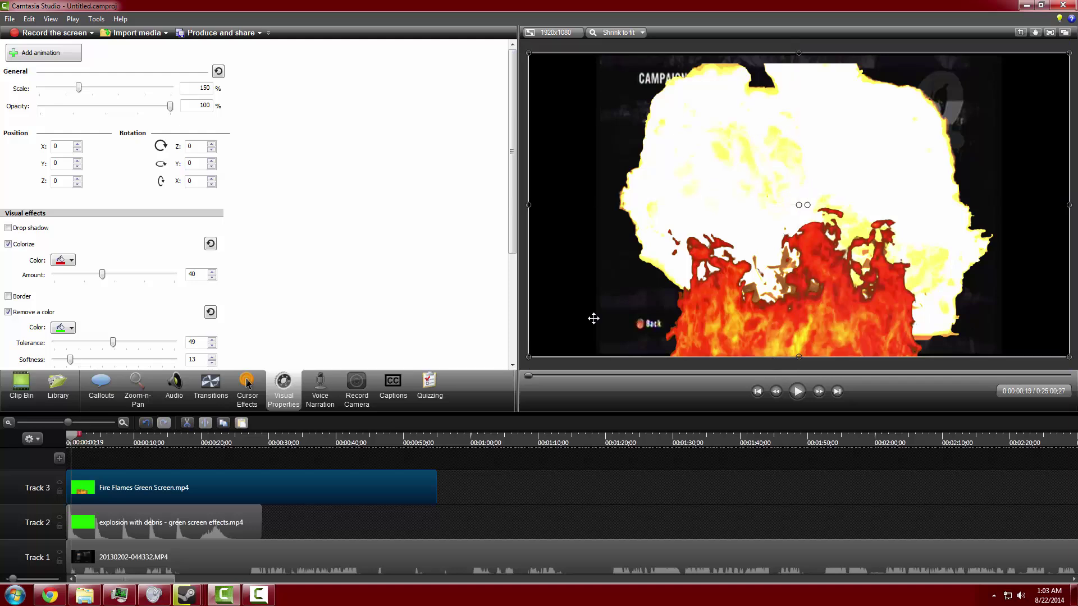
Step: Try the explosion clip above the flames on Track 4, and return it to Track 2
left_click(96, 517)
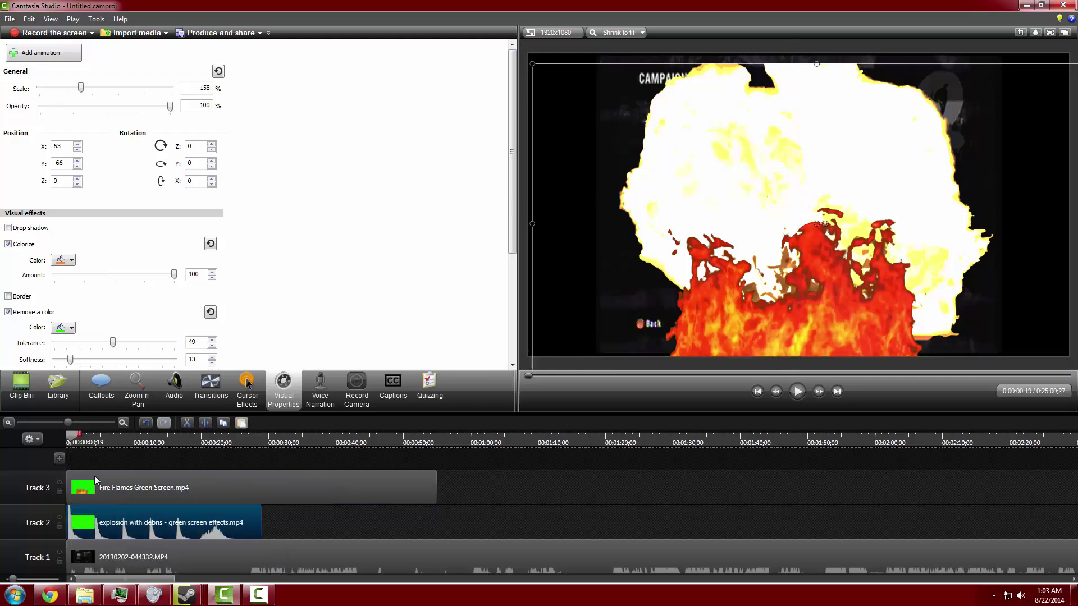
left_click_drag(95, 481, 95, 457)
left_click_drag(826, 255, 825, 261)
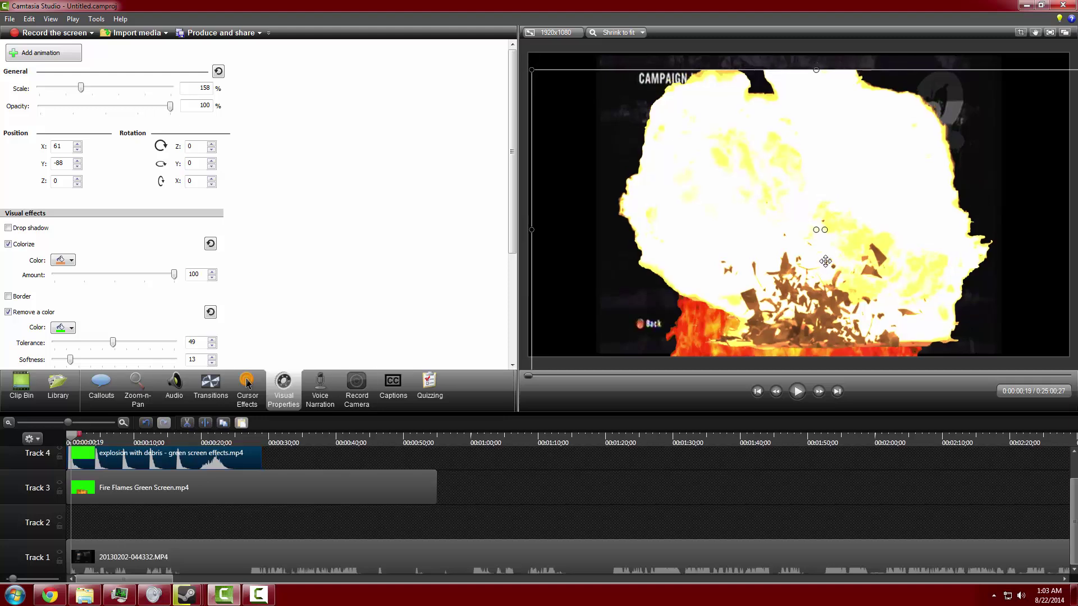
left_click_drag(179, 457, 176, 516)
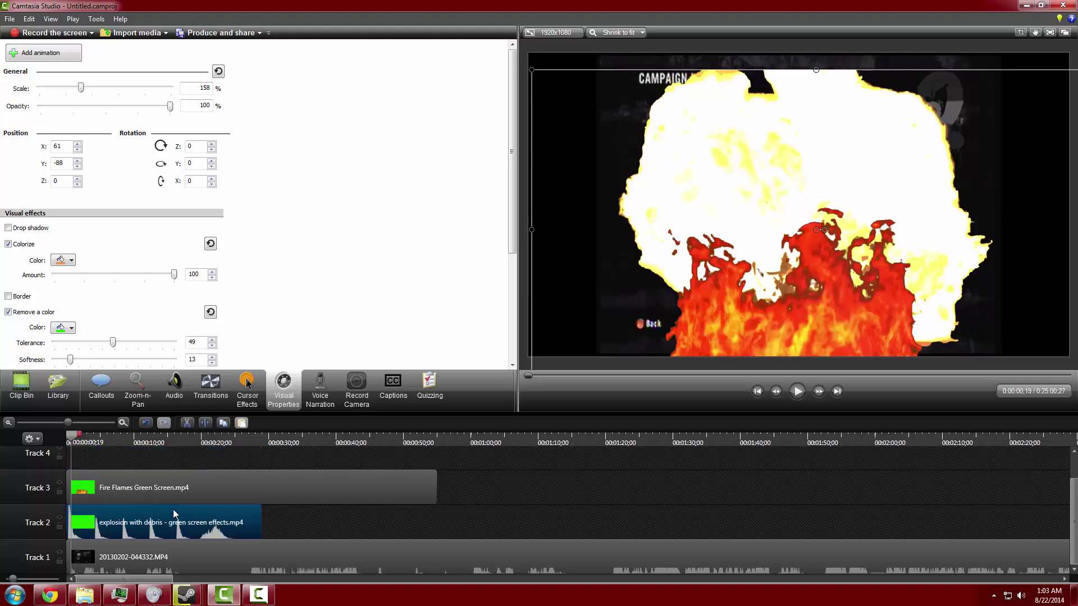
left_click(825, 255)
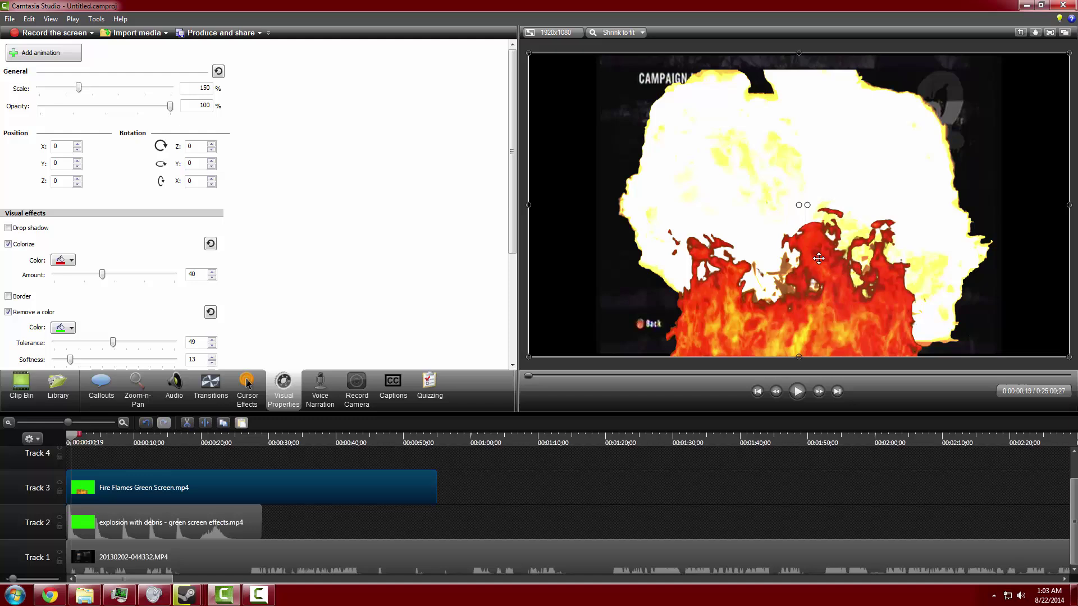
Step: Rotate the explosion clip by 11° and scale it to 100 %, placing it in the frame's lower-right corner
left_click(767, 286)
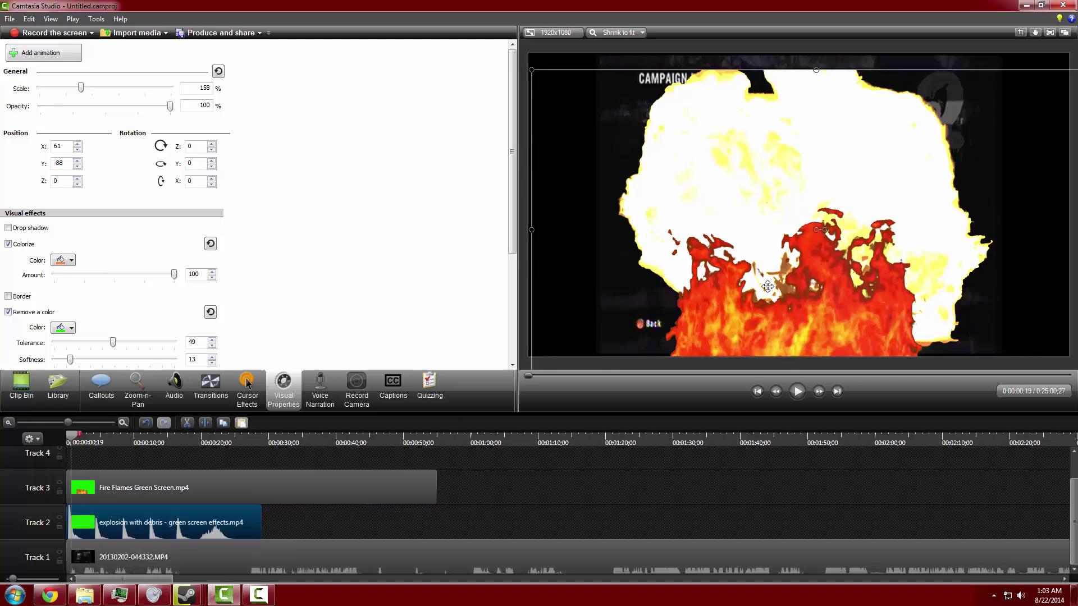
left_click_drag(817, 228, 915, 267)
scroll(806, 247, "up", 4)
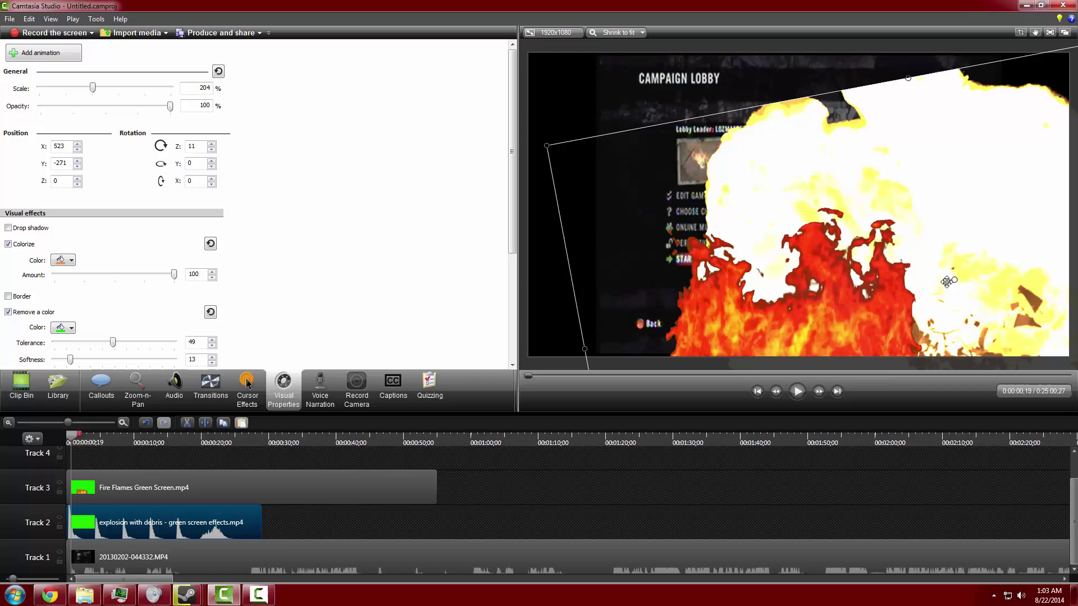
left_click_drag(935, 275, 1002, 295)
left_click_drag(613, 165, 813, 248)
Step: Move the flames to the frame's left edge, and scale the explosion to about 308 % with a 33° rotation
left_click(893, 314)
left_click_drag(893, 314, 564, 293)
left_click(1002, 295)
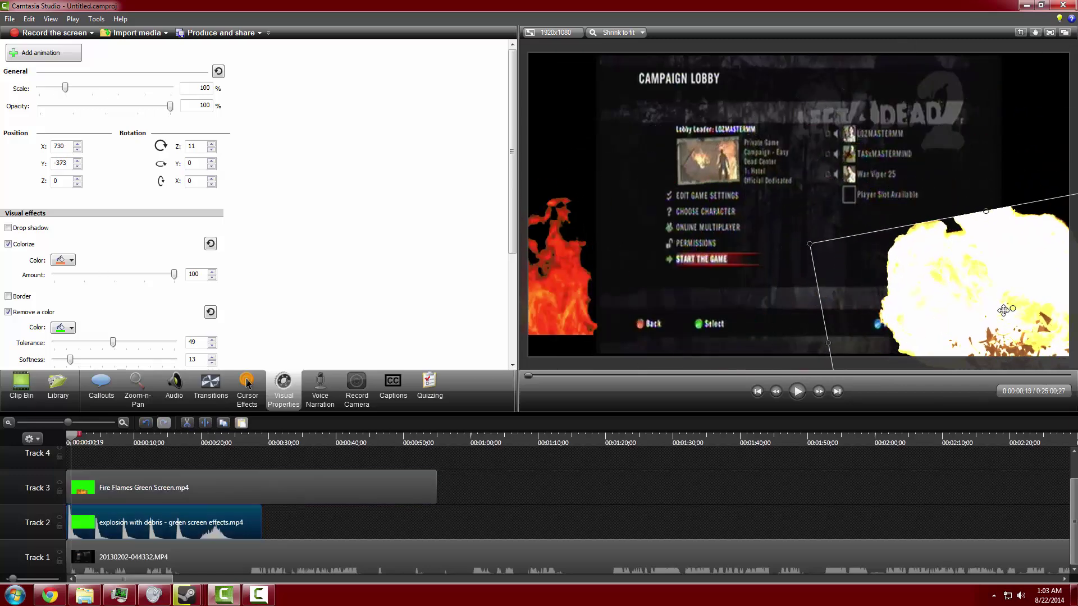
left_click_drag(814, 248, 522, 332)
left_click_drag(1021, 299, 1019, 296)
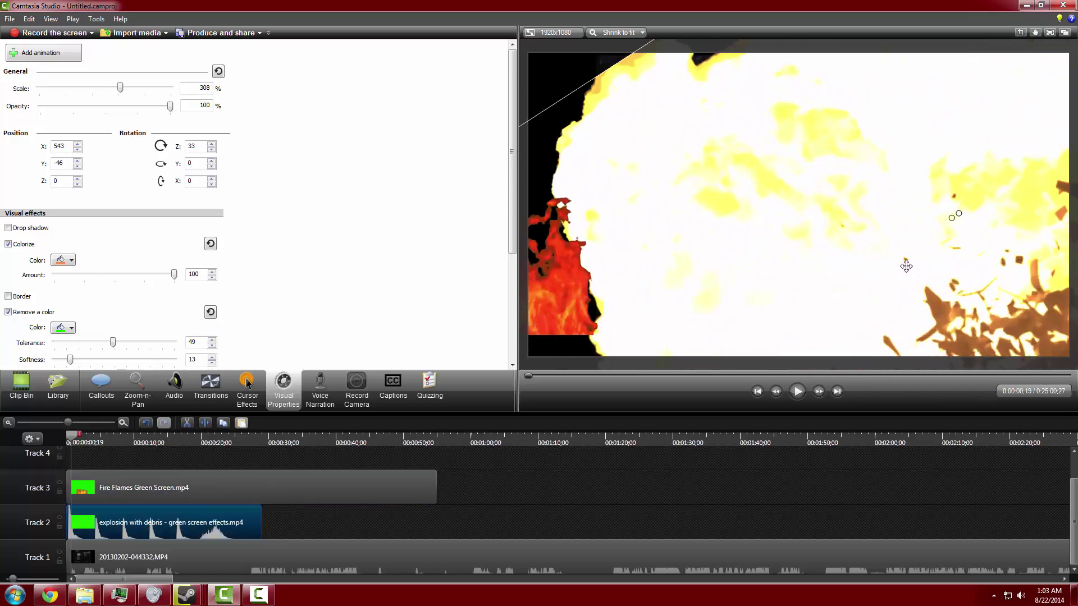
Step: Scale the flames clip to 569 % at X 1077, Y 339, with a rotation of -90° and an opacity of 29 %
left_click(534, 315)
left_click_drag(534, 315, 760, 290)
left_click_drag(709, 159, 697, 201)
left_click_drag(549, 158, 124, 159)
left_click_drag(533, 308, 885, 269)
left_click_drag(170, 106, 78, 122)
Step: Move the explosion and flames clips together to start at about 0:00:28;18, checking the spot in playback
left_click(150, 517, "ctrl")
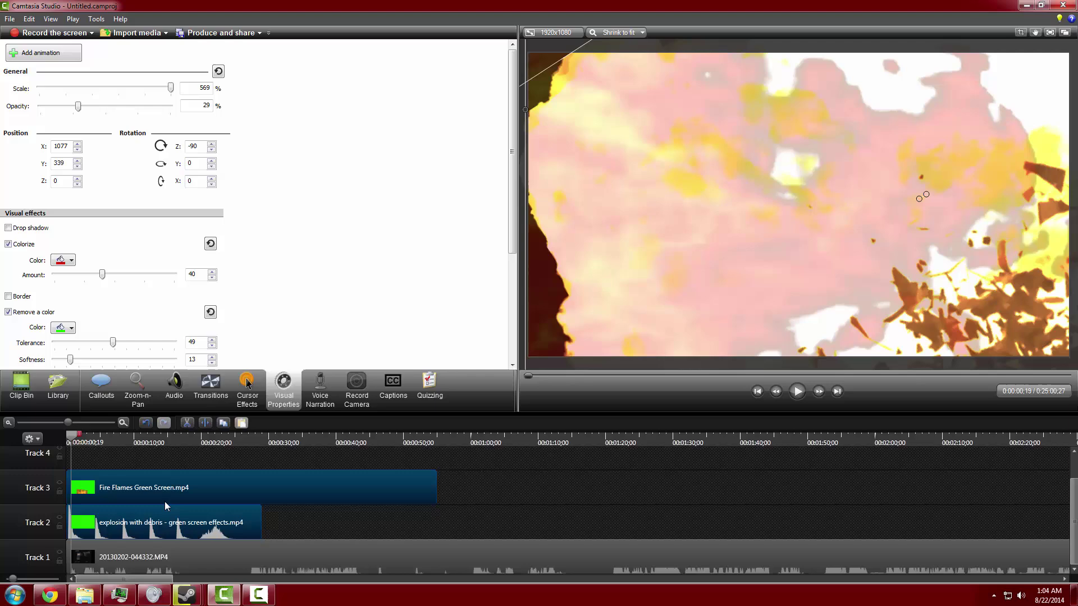
left_click_drag(164, 501, 363, 501)
left_click(795, 390)
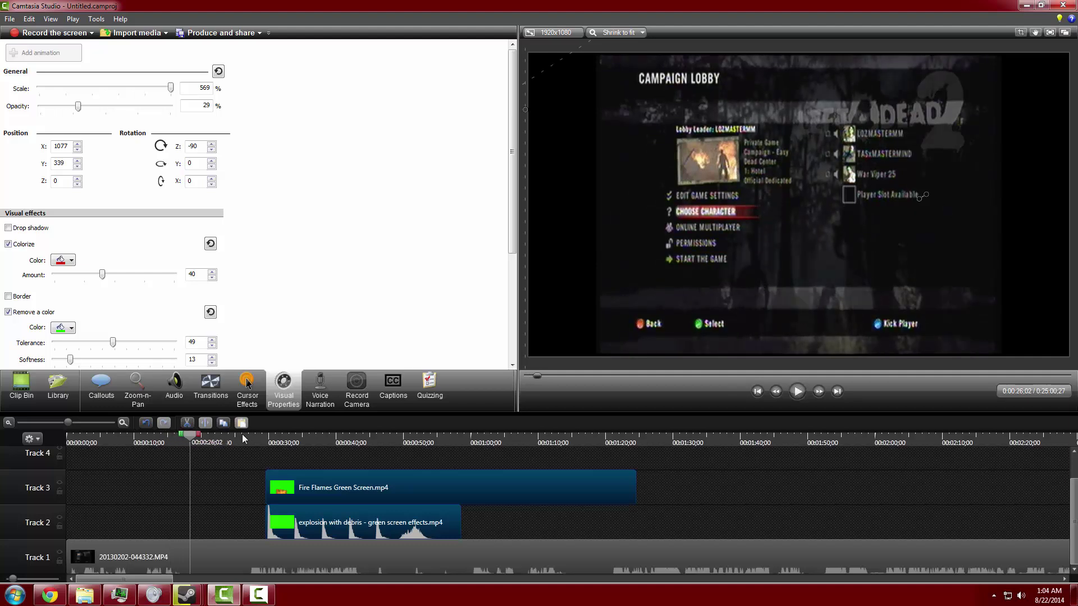
left_click(794, 392)
mouse_move(358, 527)
left_mouse_down()
mouse_move(384, 527)
mouse_move(350, 526)
left_mouse_up()
Step: Place the bomb sound effects clip on Track 4, aligned with the start of the explosion at 0:00:28;18
left_click(21, 396)
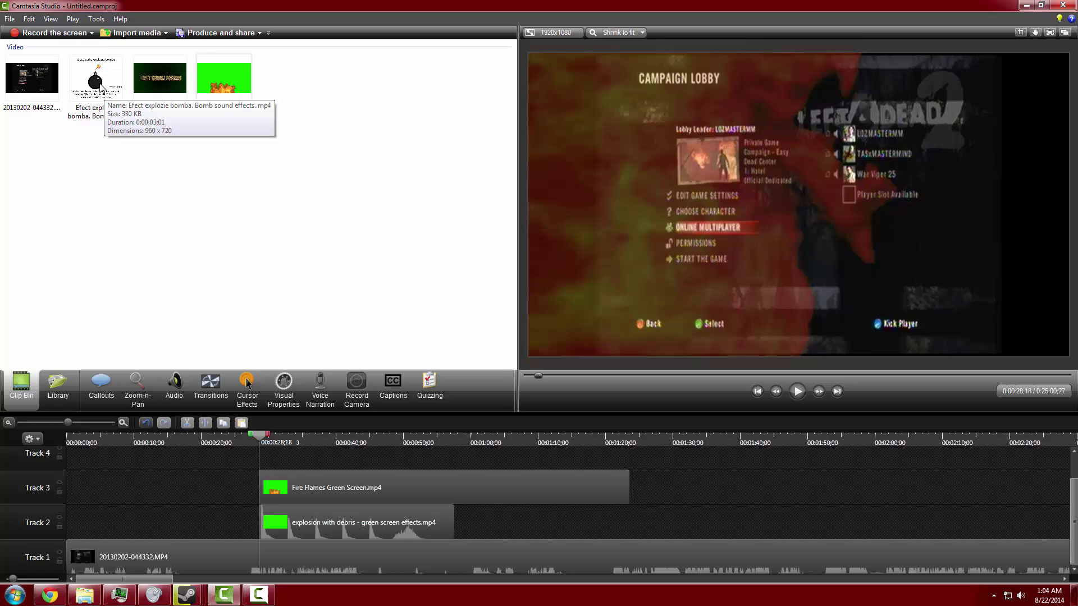
left_click_drag(95, 84, 255, 466)
left_click(174, 395)
scroll(255, 466, "up", 5)
left_click_drag(411, 471, 573, 466)
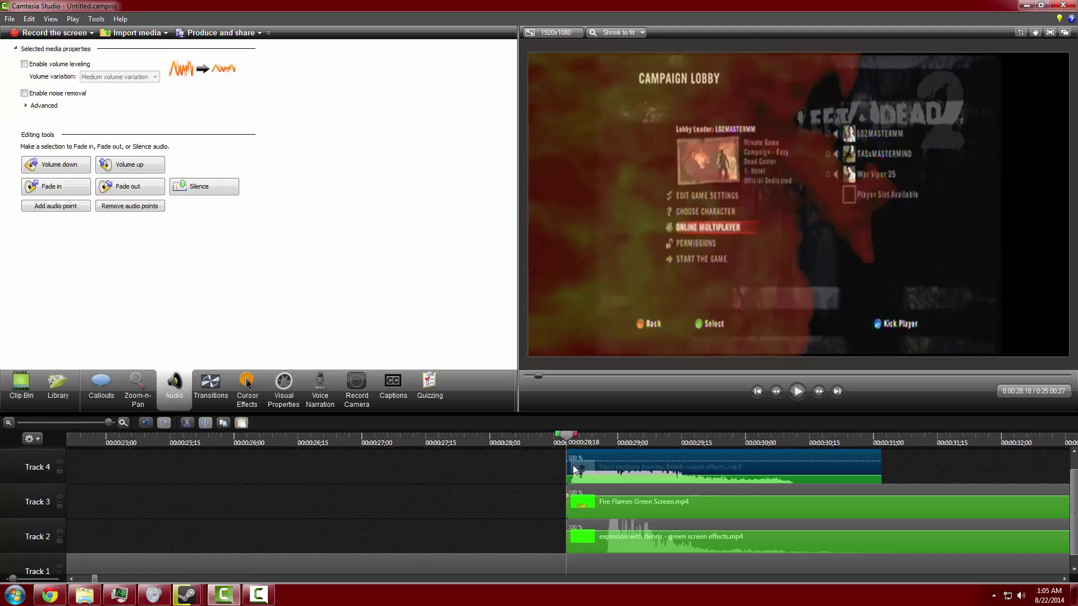
Step: Add a Fade transition to the start of the explosion and flames clips, and preview it
left_click(96, 423)
left_click(211, 388)
left_click_drag(122, 139, 582, 540)
key("space")
key("space")
scroll(425, 478, "down", 4)
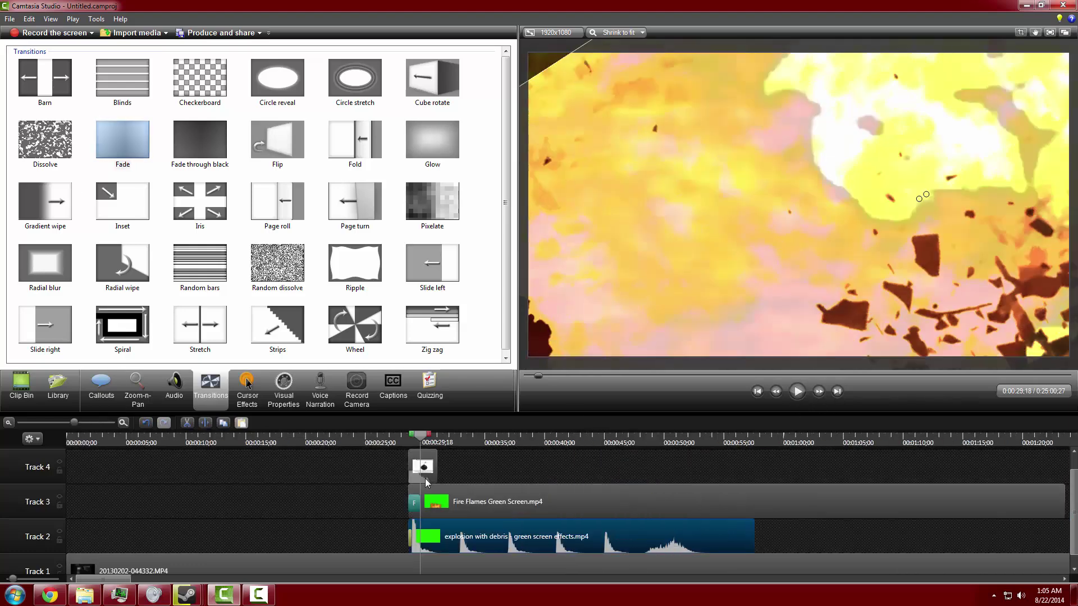
Step: Move the bomb sound clip on Track 4 to about 0:00:35, and play the timeline around the explosion's start
left_click(413, 440)
left_click_drag(431, 474, 503, 476)
left_click(799, 392)
left_click(799, 393)
scroll(427, 494, "down", 1)
left_click(389, 441)
left_click(803, 396)
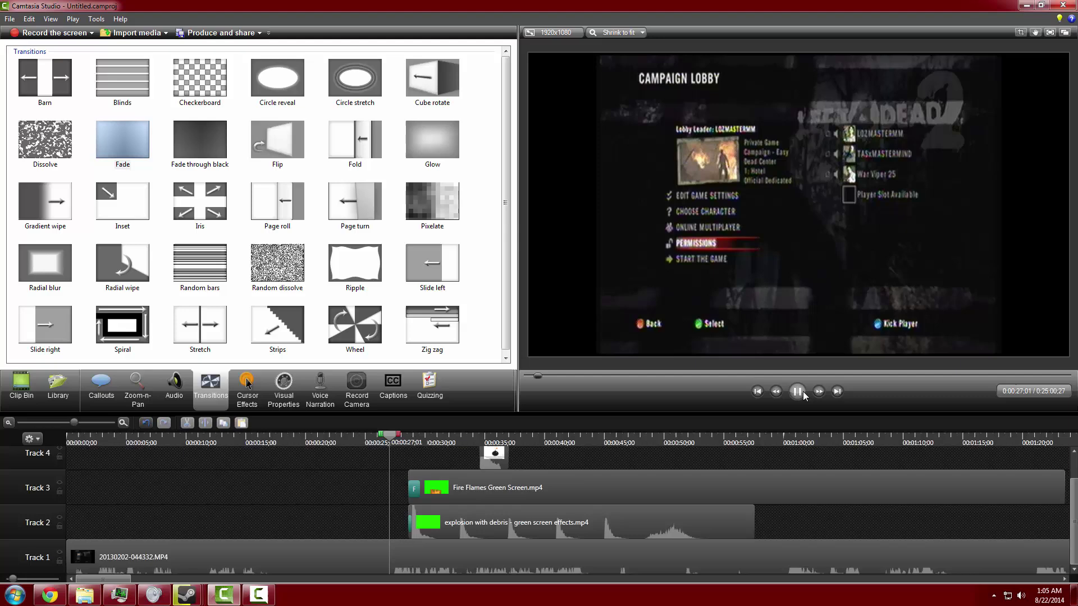
Step: Split the gameplay, explosion and flames clips at 0:00:29;07, and delete everything after that point
left_click(798, 392)
left_click(429, 556)
left_click(428, 523, "ctrl")
left_click(435, 487, "ctrl")
key("s")
left_click_drag(443, 452, 549, 552)
right_click(549, 551)
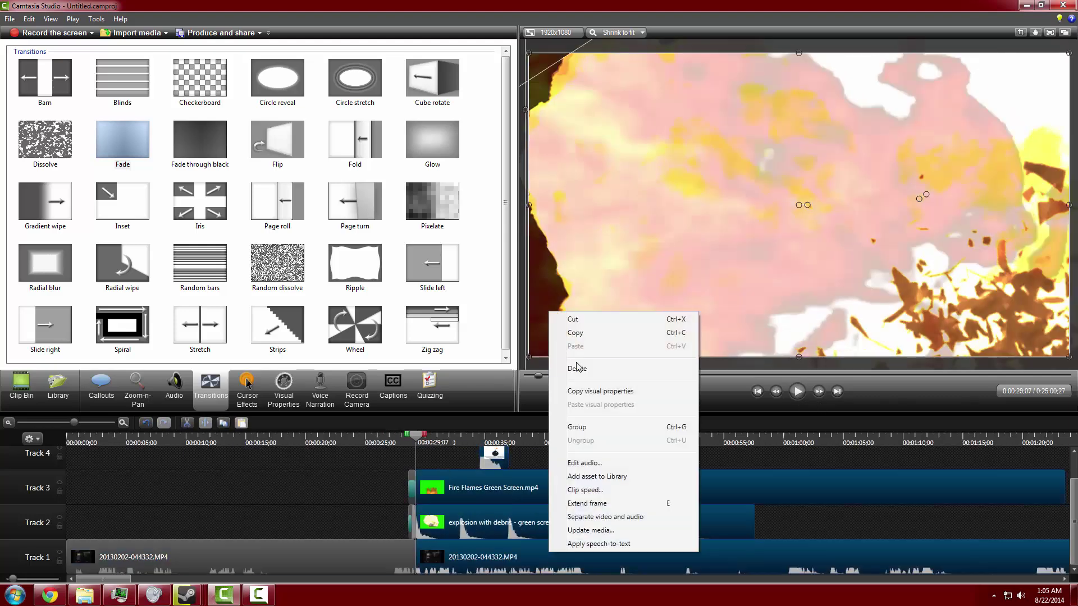
left_click(577, 368)
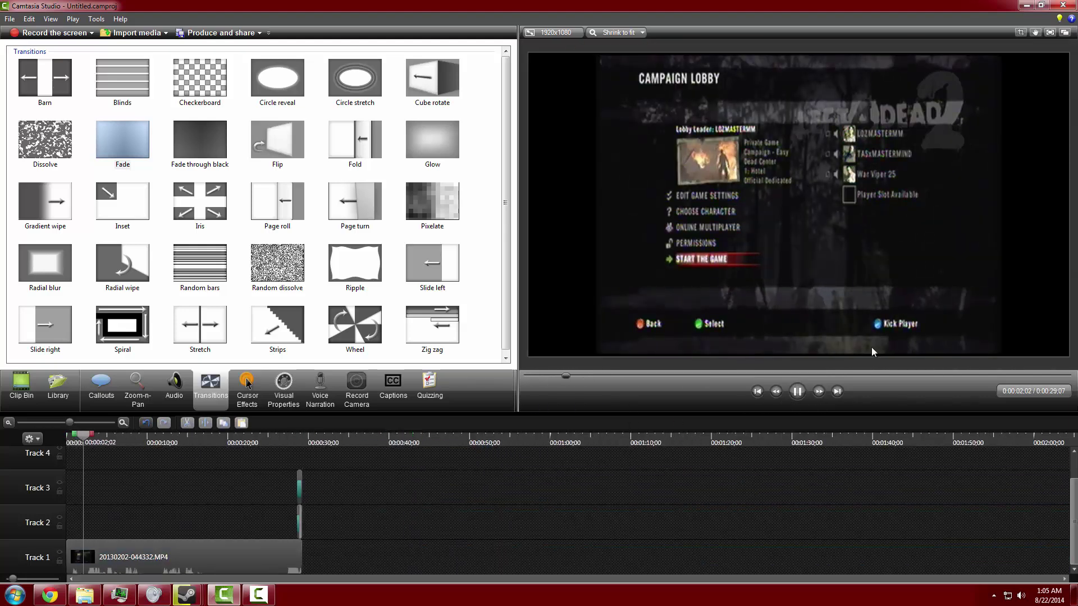
Step: Split the gameplay clip at about 0:00:24, and delete the part before the split
left_click_drag(204, 443, 261, 443)
key("s")
right_click(205, 555)
left_click(233, 368)
Step: Move all remaining clips together to the start of the timeline, and play the shortened sequence
left_click_drag(317, 572, 281, 488)
left_click_drag(280, 553, 7, 453)
left_click(672, 401)
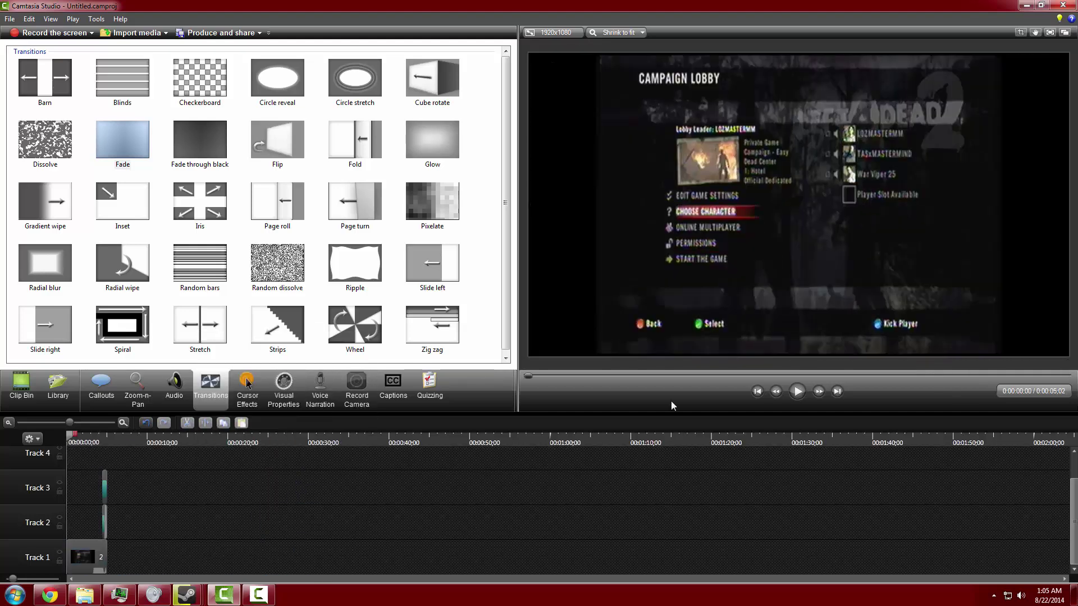
left_click(803, 394)
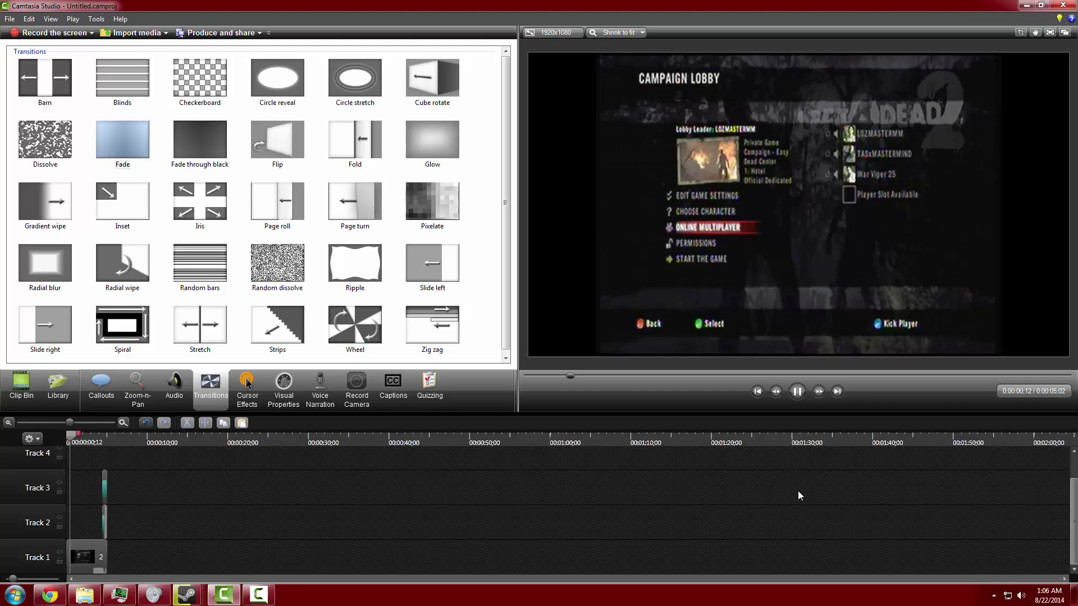